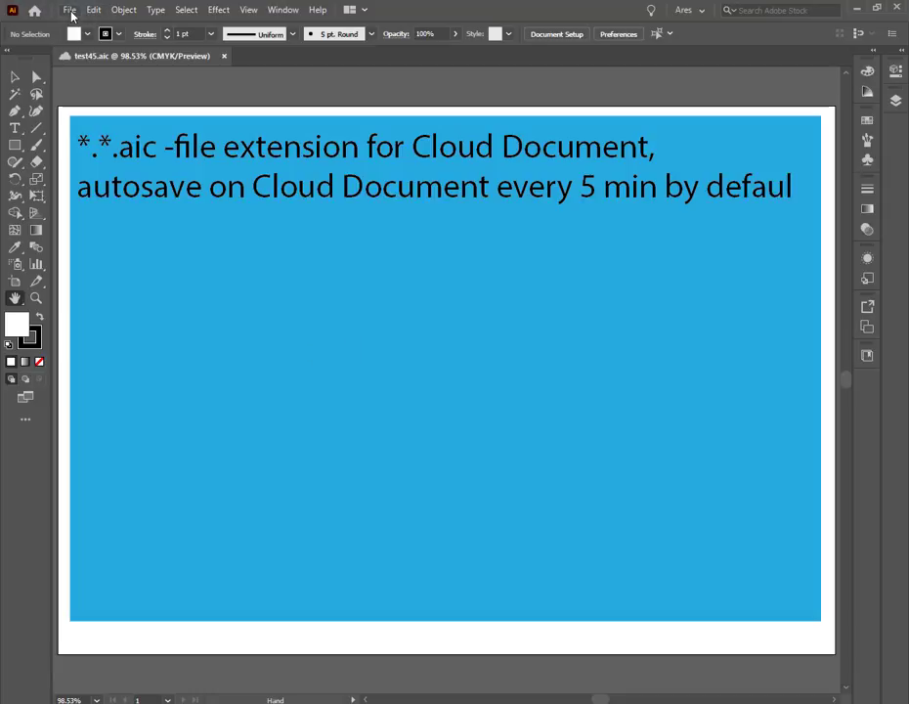
Step: Confirm the File Handling & Clipboard preferences with cloud document autosave kept at 5 minutes
{"action": "left_click", "coordinate": [69, 11]}
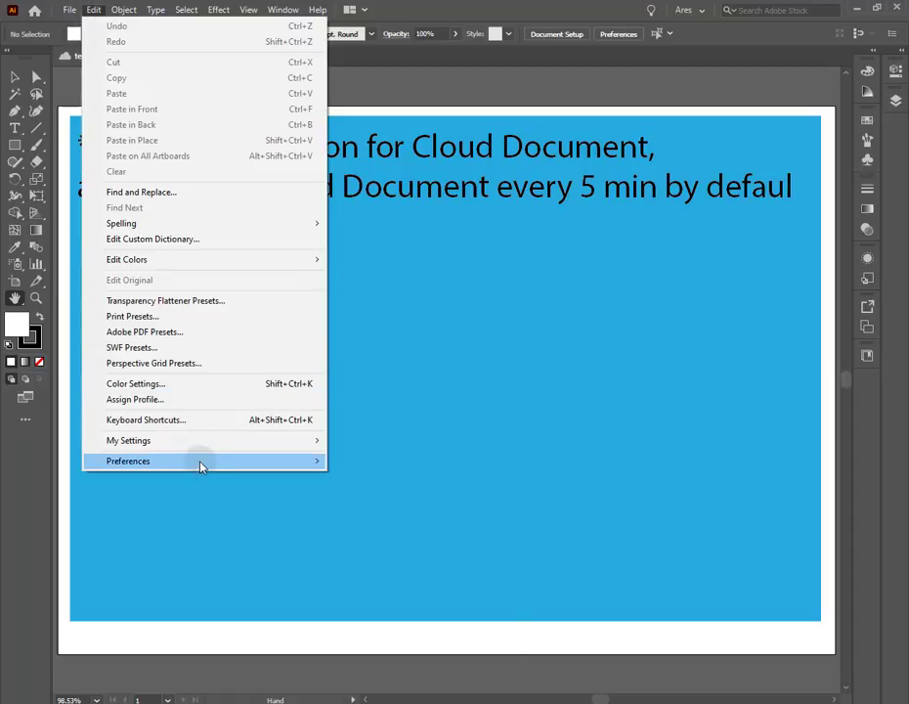
{"action": "mouse_move", "coordinate": [128, 461]}
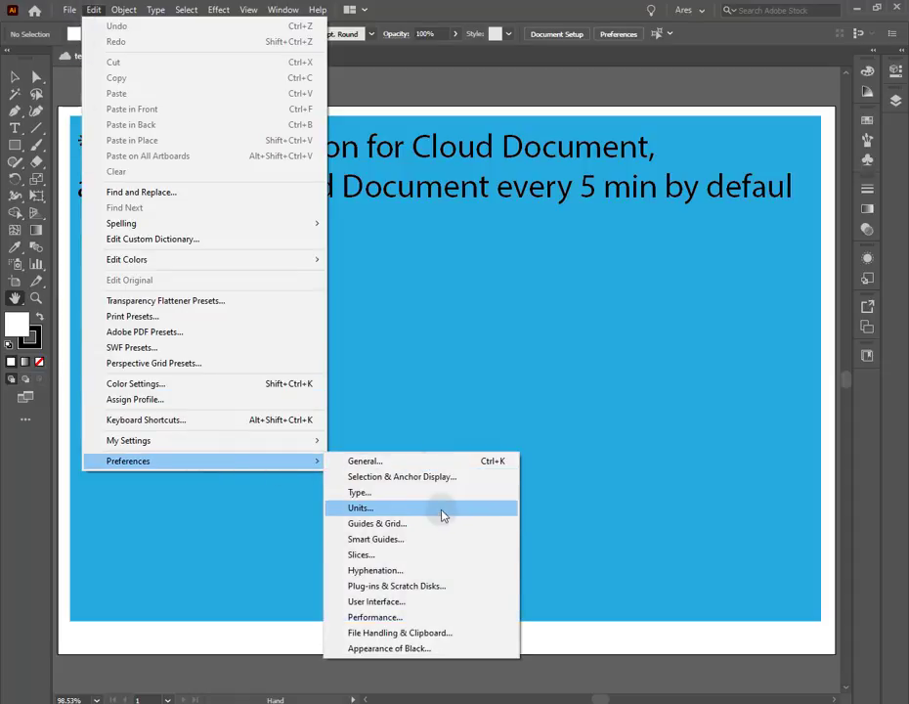
{"action": "left_click", "coordinate": [428, 633]}
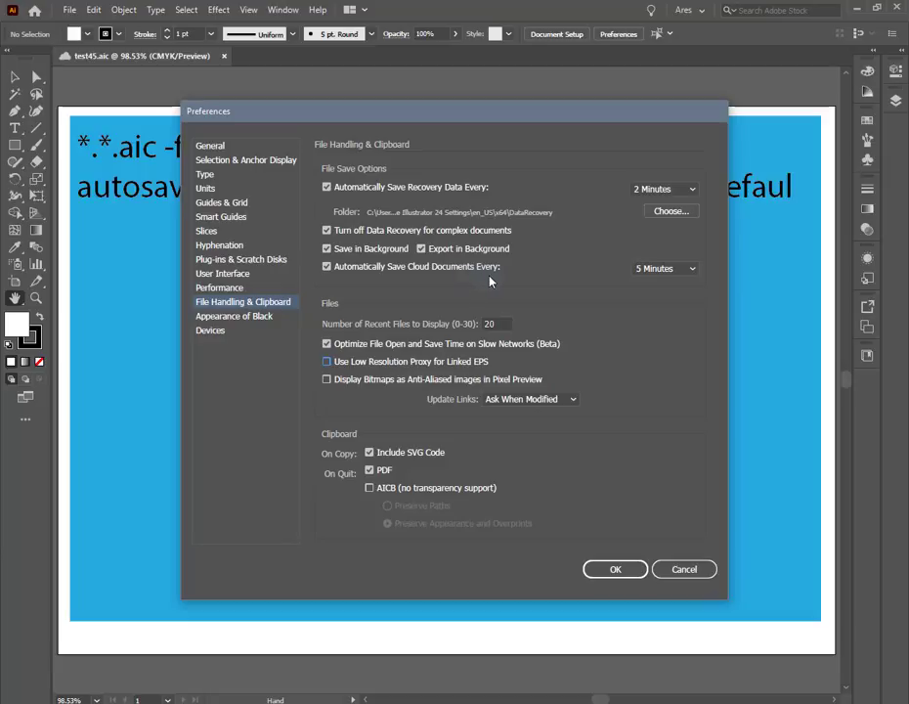
{"action": "left_click", "coordinate": [691, 268]}
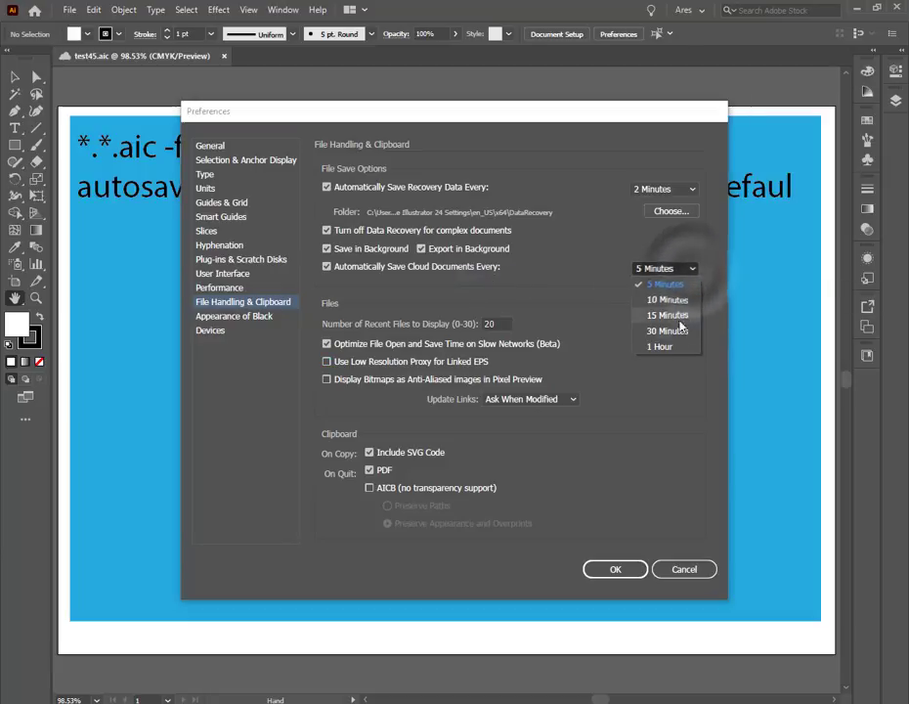
{"action": "left_click", "coordinate": [601, 262]}
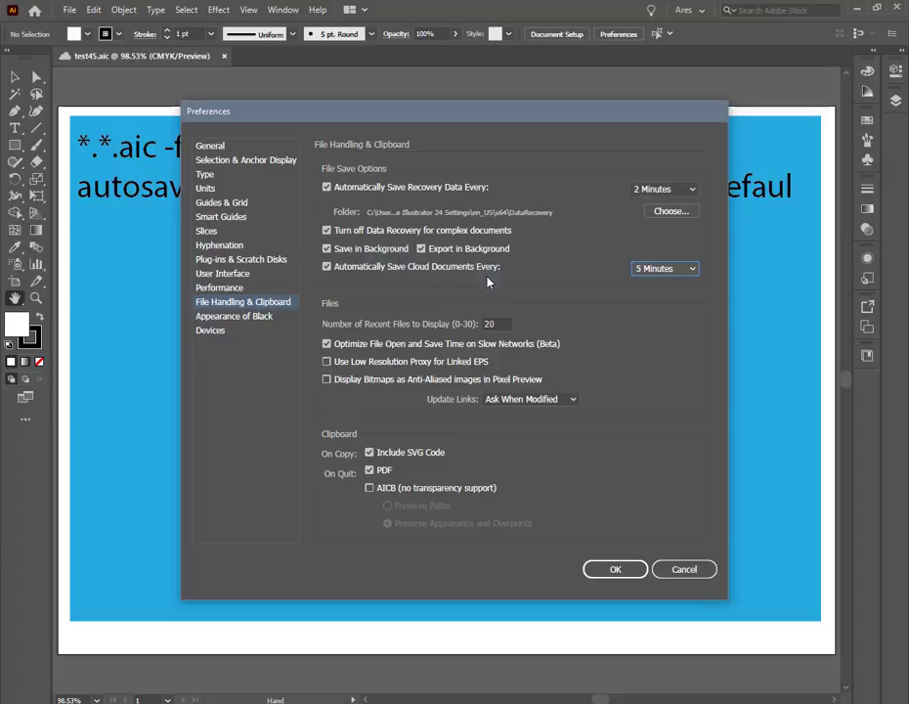
{"action": "left_click", "coordinate": [615, 570]}
{"action": "left_click", "coordinate": [616, 570]}
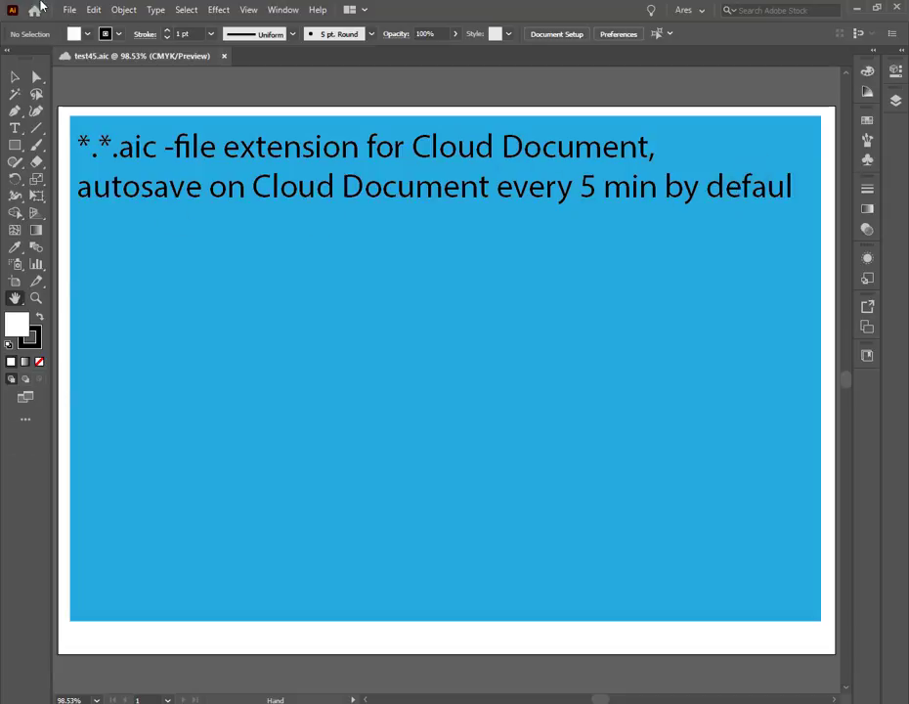
Step: Bring up the document's Version History panel and move it up and right
{"action": "left_click", "coordinate": [69, 11]}
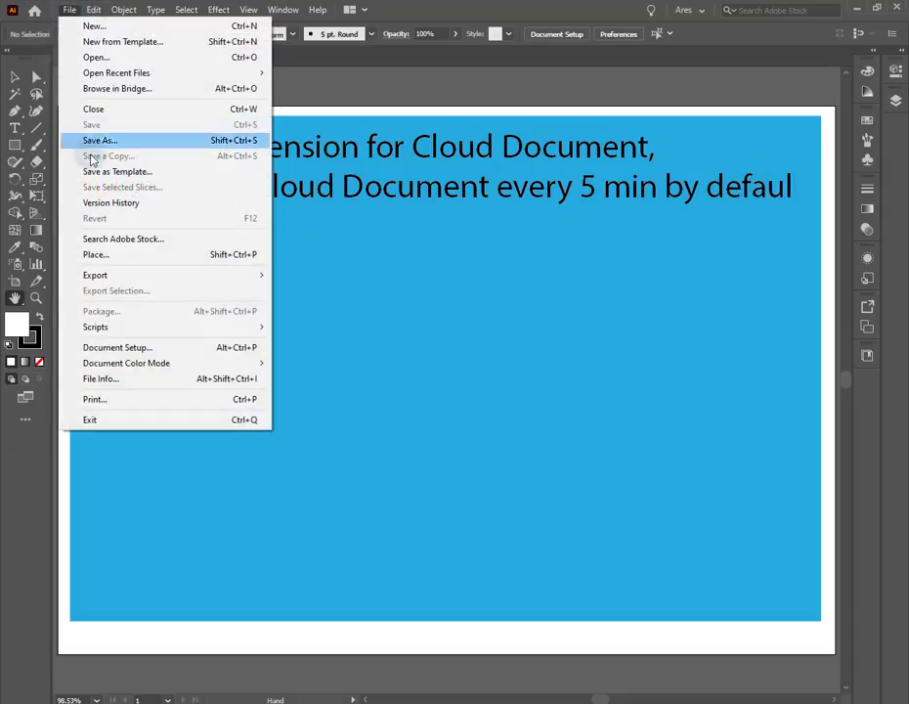
{"action": "left_click", "coordinate": [110, 204]}
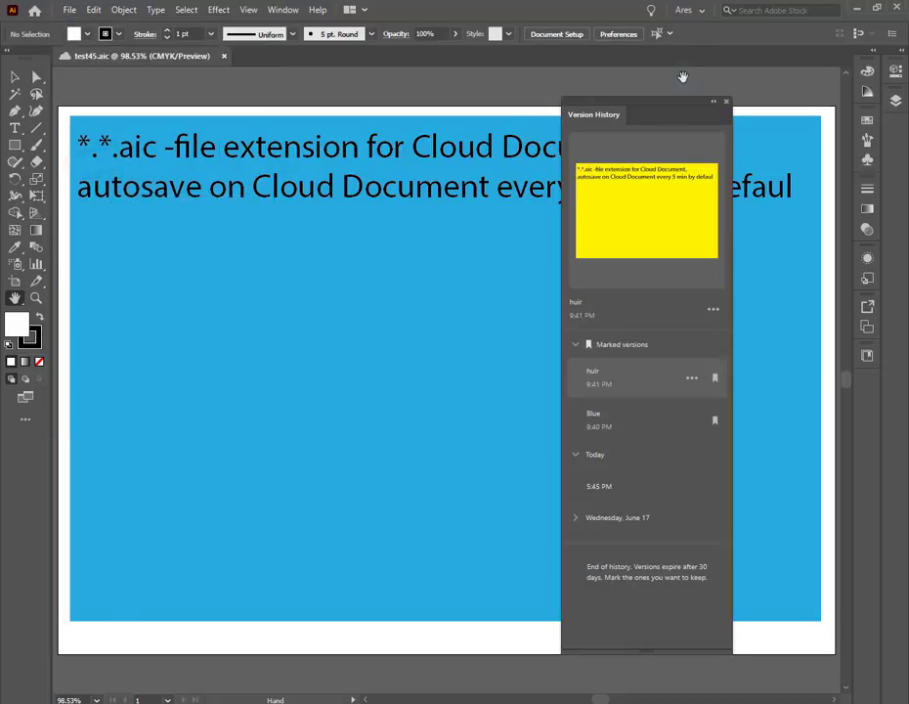
{"action": "left_click_drag", "start_coordinate": [661, 116], "coordinate": [699, 93]}
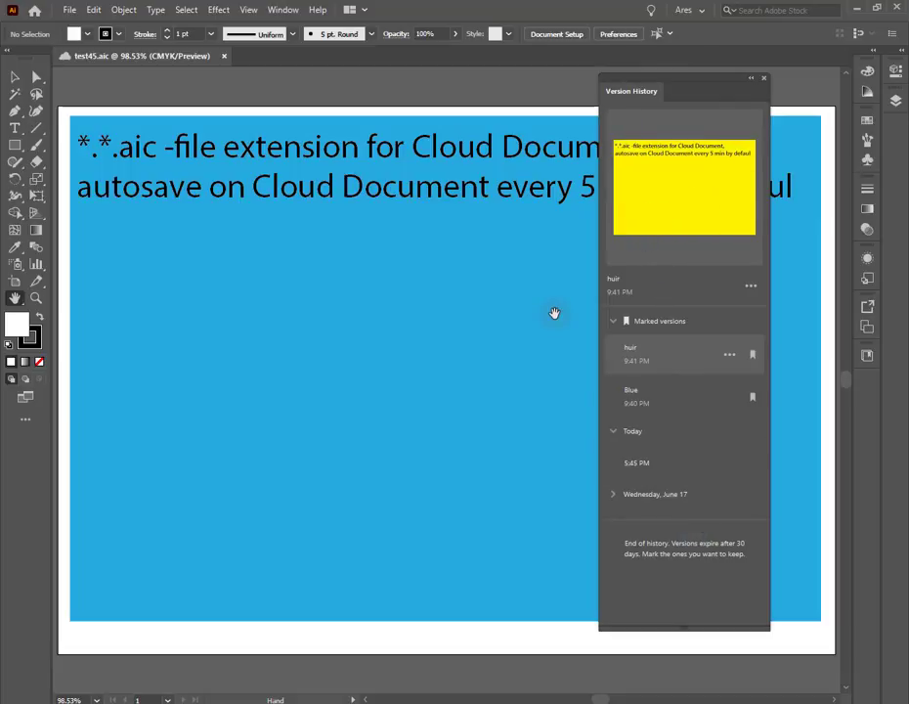
Step: Rename the marked version 'huir' to 'huir6'
{"action": "left_click", "coordinate": [708, 233]}
{"action": "left_click", "coordinate": [751, 287]}
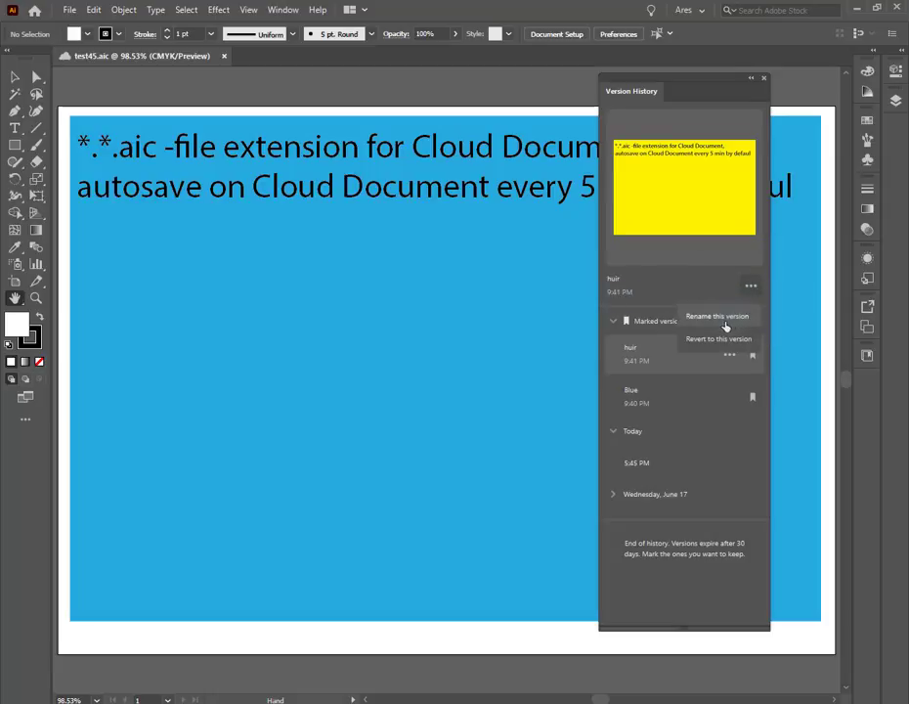
{"action": "left_click", "coordinate": [710, 318]}
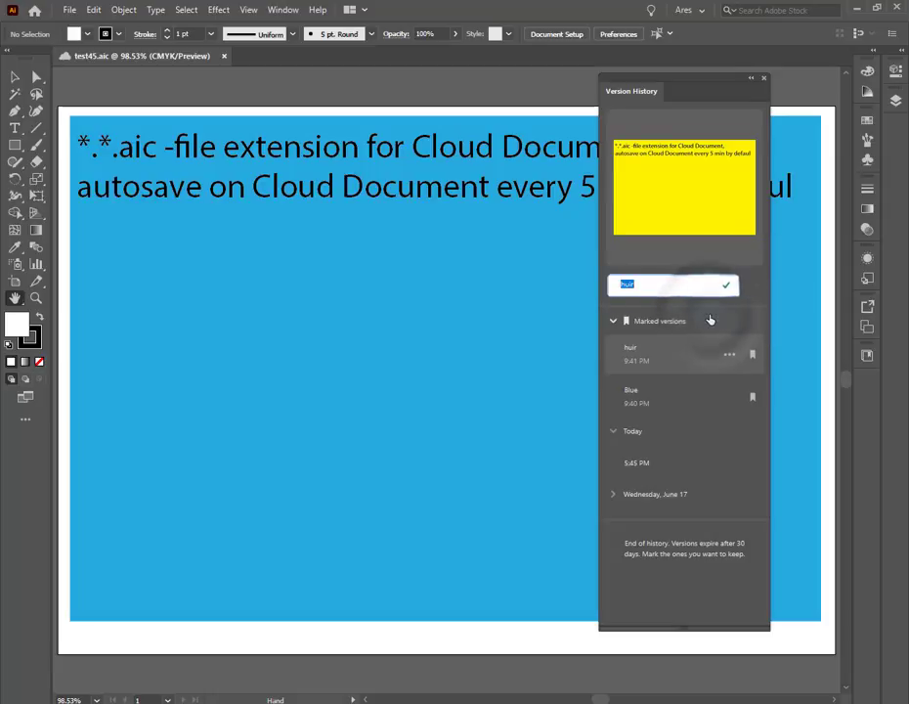
{"action": "left_click", "coordinate": [652, 283]}
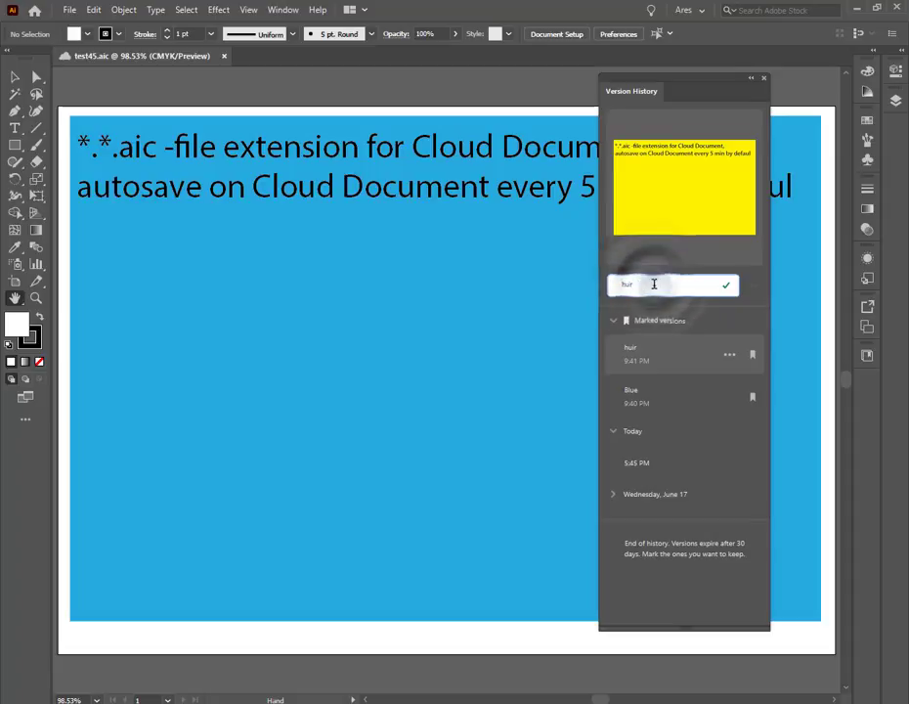
{"action": "type", "text": "6"}
{"action": "key", "text": "Return"}
{"action": "left_click", "coordinate": [751, 288]}
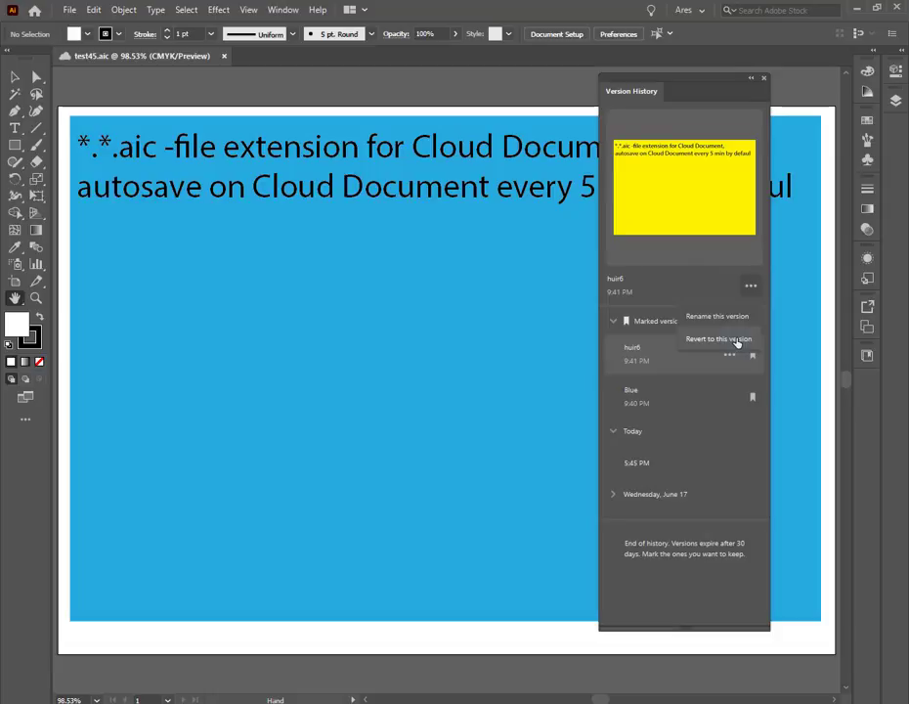
Step: Expand the Wednesday, June 17 versions, scroll the list, and toggle bookmarks on huir6 and Blue
{"action": "left_click", "coordinate": [722, 267]}
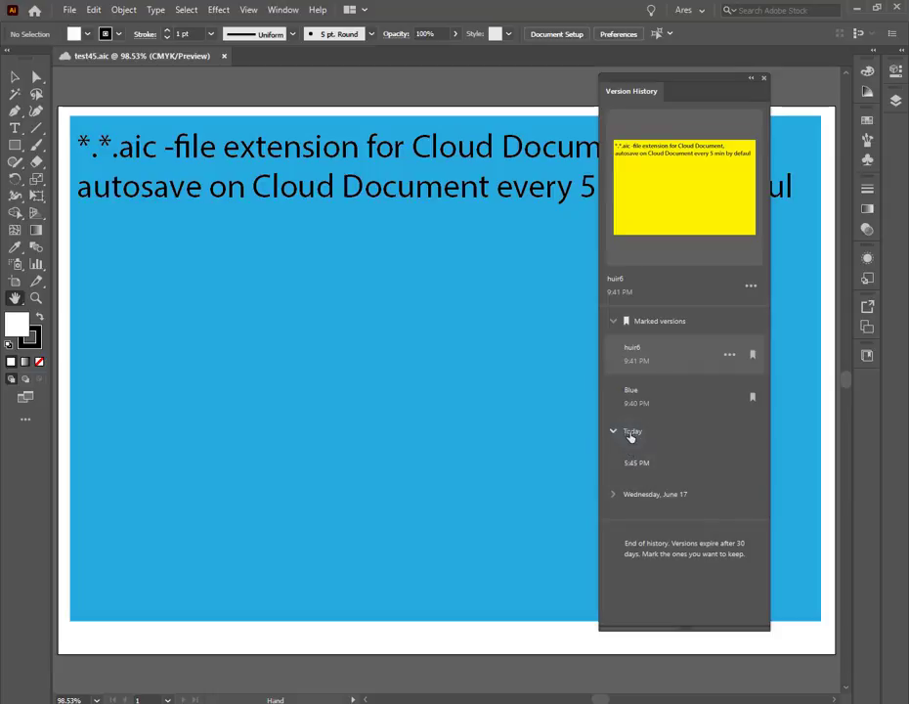
{"action": "left_click", "coordinate": [613, 494]}
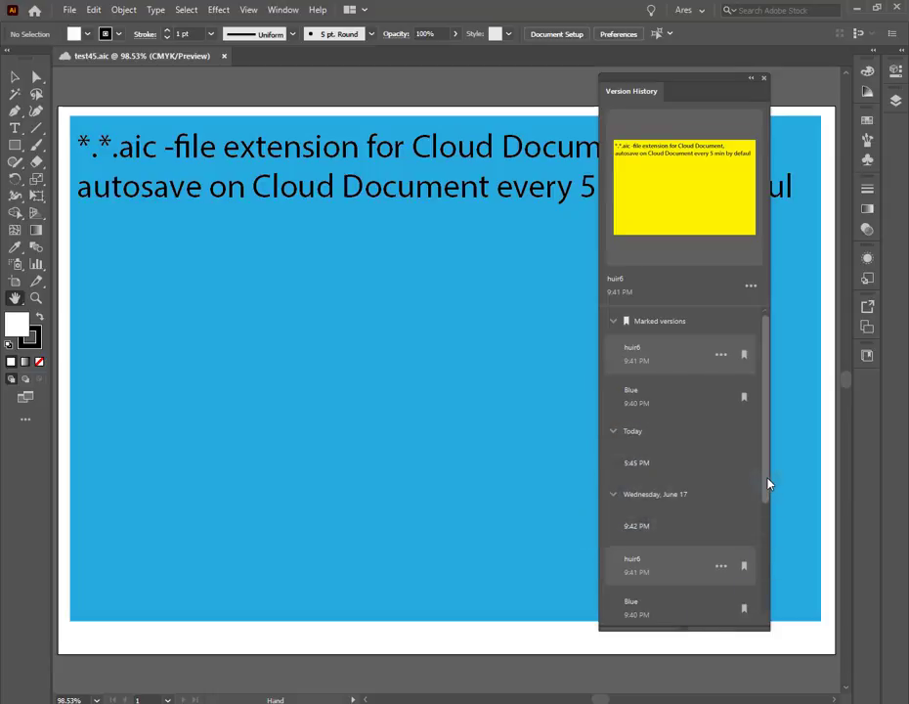
{"action": "left_click_drag", "start_coordinate": [768, 482], "coordinate": [771, 581]}
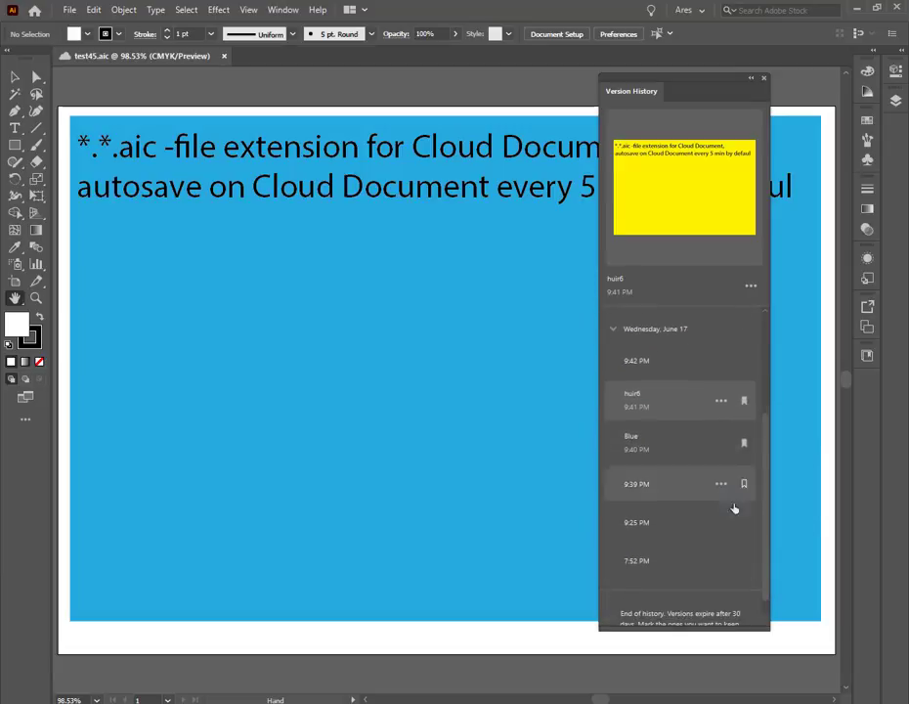
{"action": "left_click", "coordinate": [745, 402]}
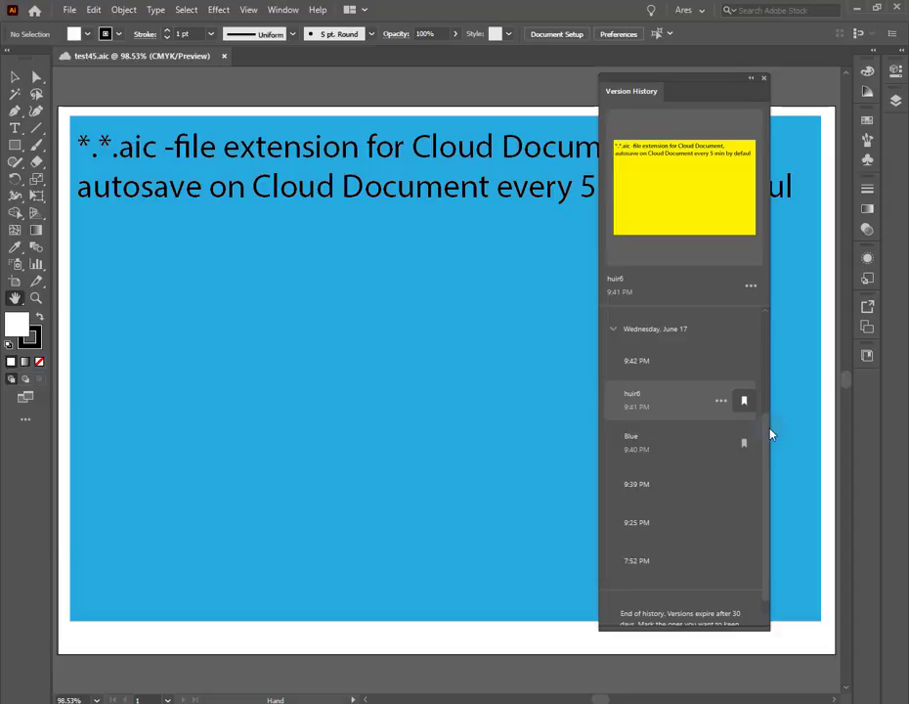
{"action": "left_click", "coordinate": [771, 409]}
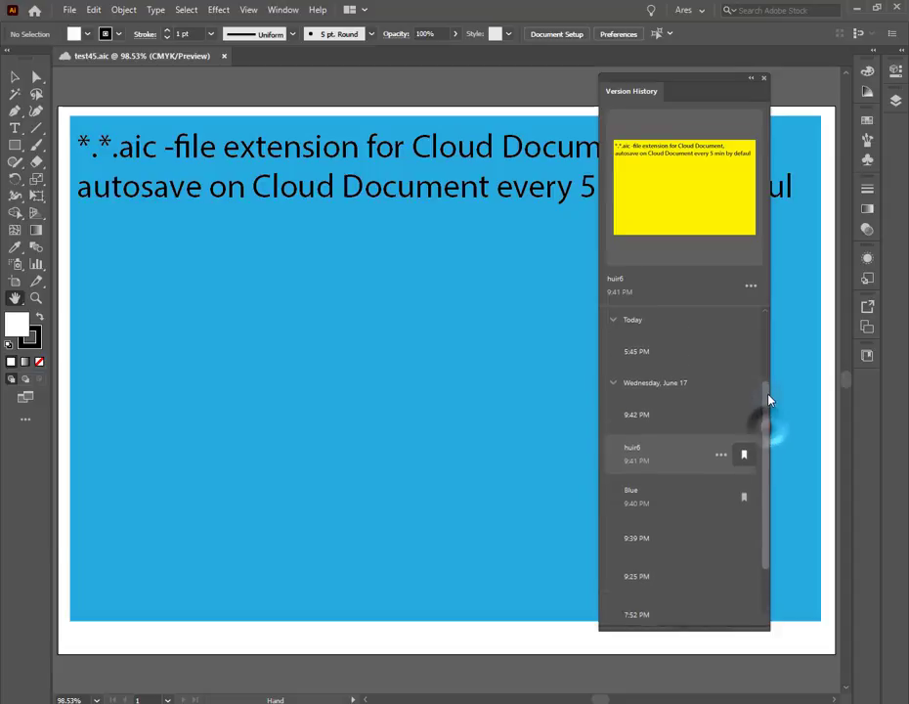
{"action": "left_click", "coordinate": [745, 500]}
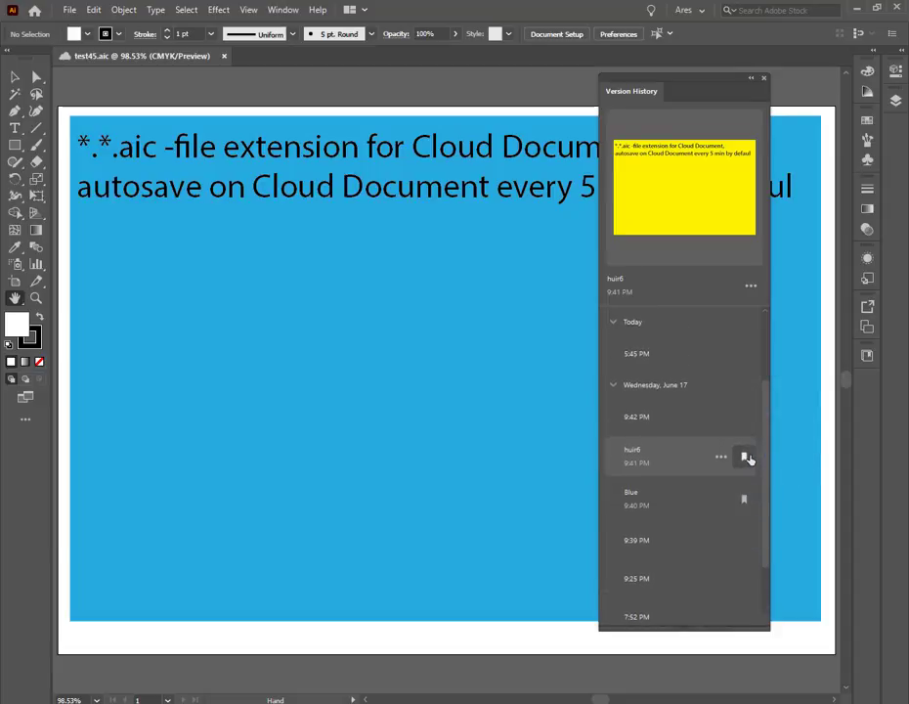
{"action": "mouse_move", "coordinate": [766, 442]}
{"action": "left_mouse_down"}
{"action": "mouse_move", "coordinate": [767, 377]}
{"action": "mouse_move", "coordinate": [769, 500]}
{"action": "left_mouse_up"}
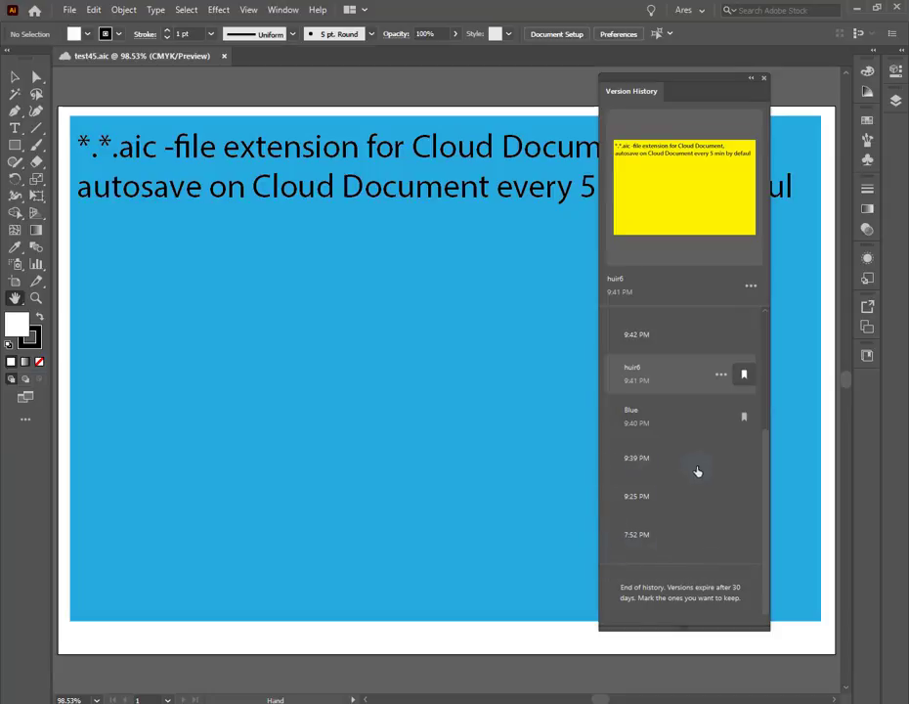
{"action": "left_click", "coordinate": [767, 533]}
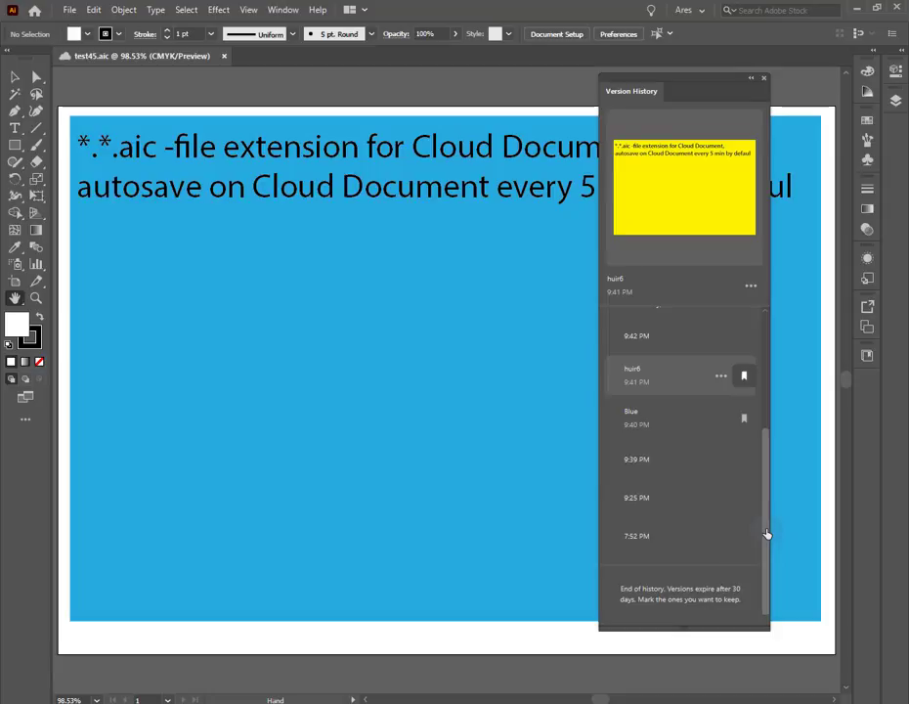
{"action": "left_click_drag", "start_coordinate": [769, 519], "coordinate": [769, 412]}
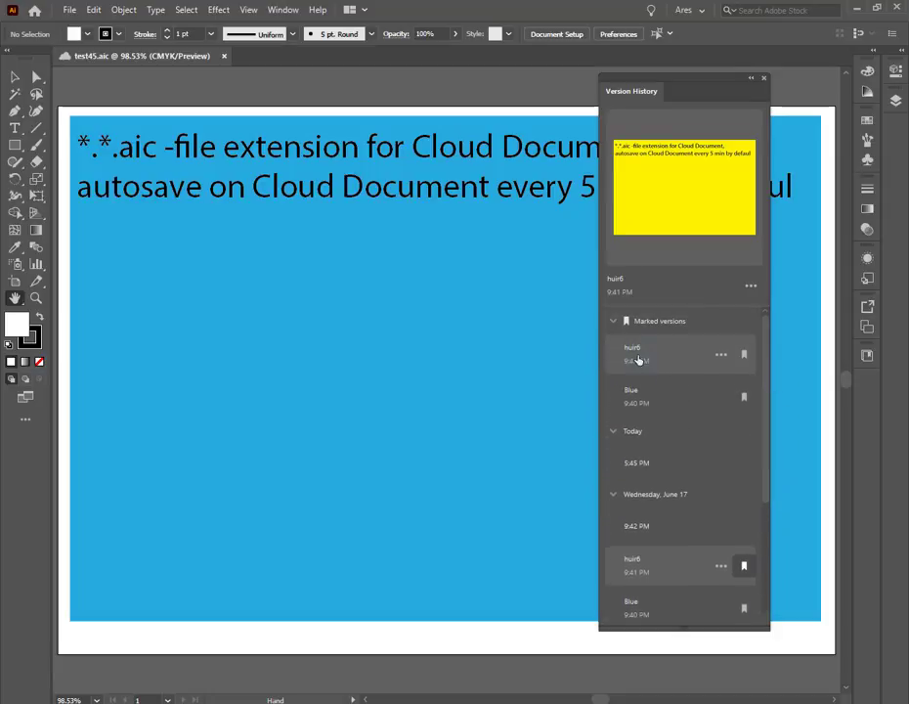
Step: Preview the Blue and huir6 versions, then revert test45 to the yellow huir6 version
{"action": "left_click", "coordinate": [682, 396]}
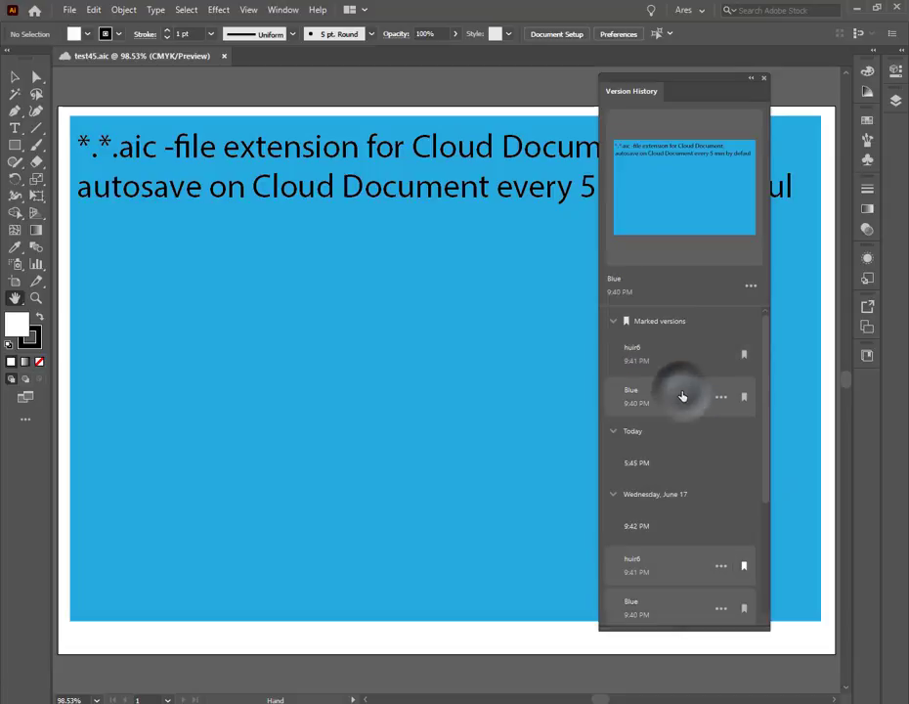
{"action": "mouse_move", "coordinate": [665, 354]}
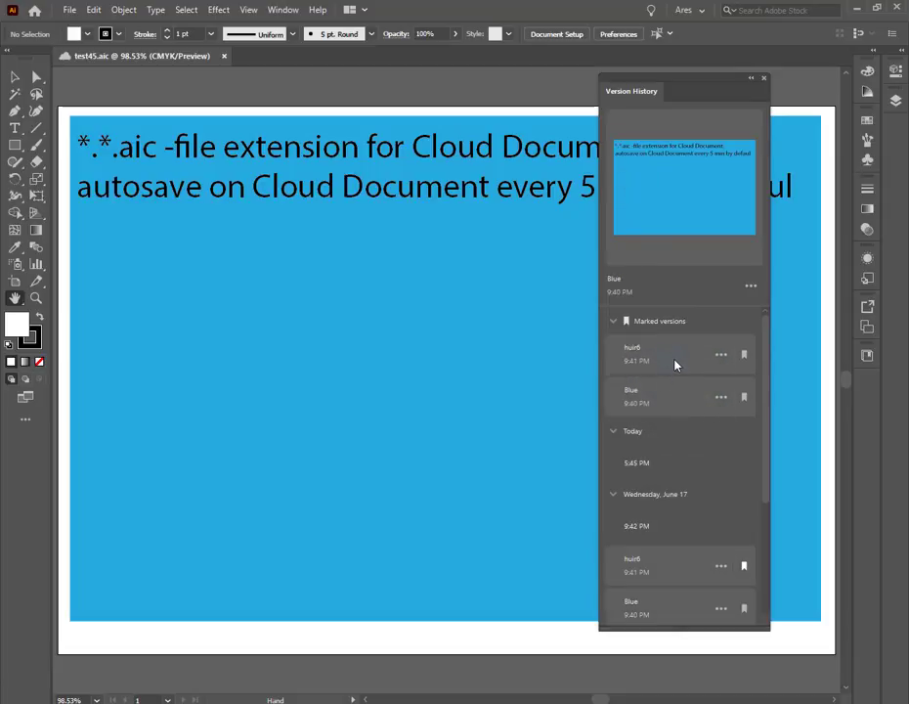
{"action": "left_click", "coordinate": [674, 363]}
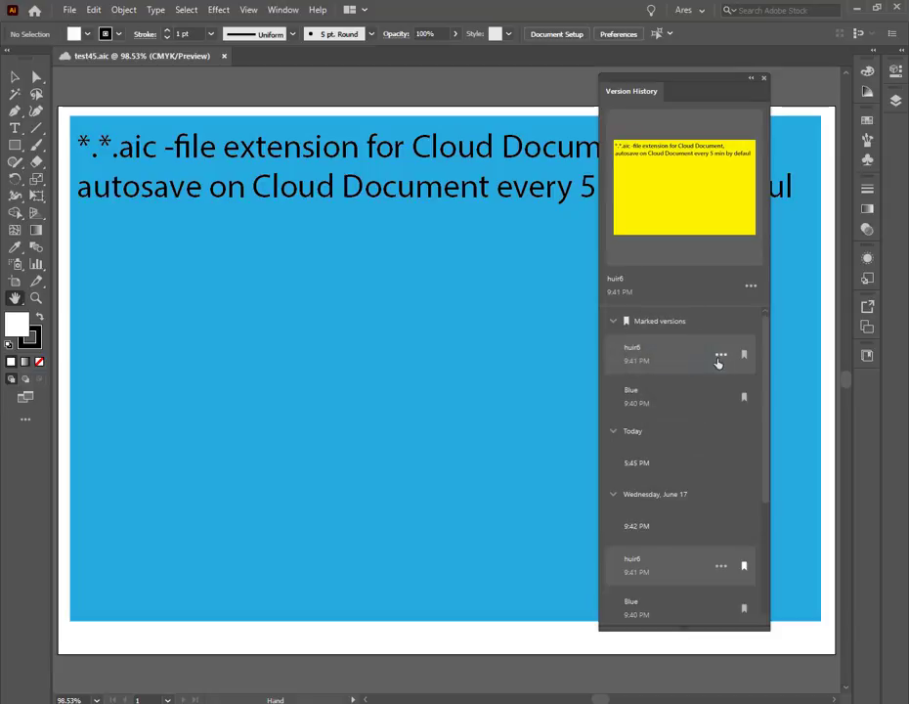
{"action": "left_click", "coordinate": [721, 356]}
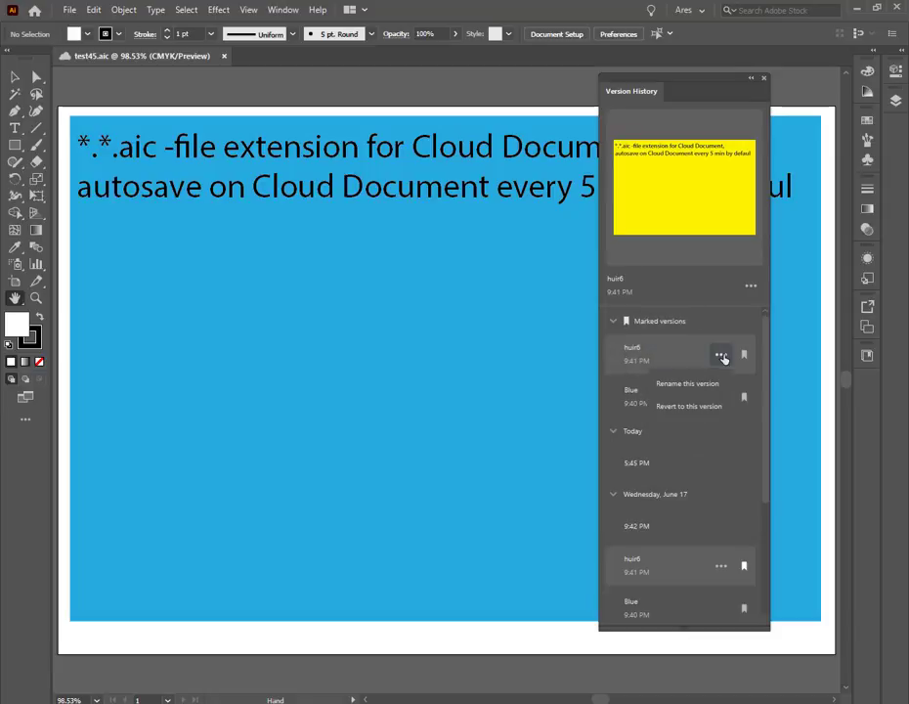
{"action": "left_click", "coordinate": [688, 407]}
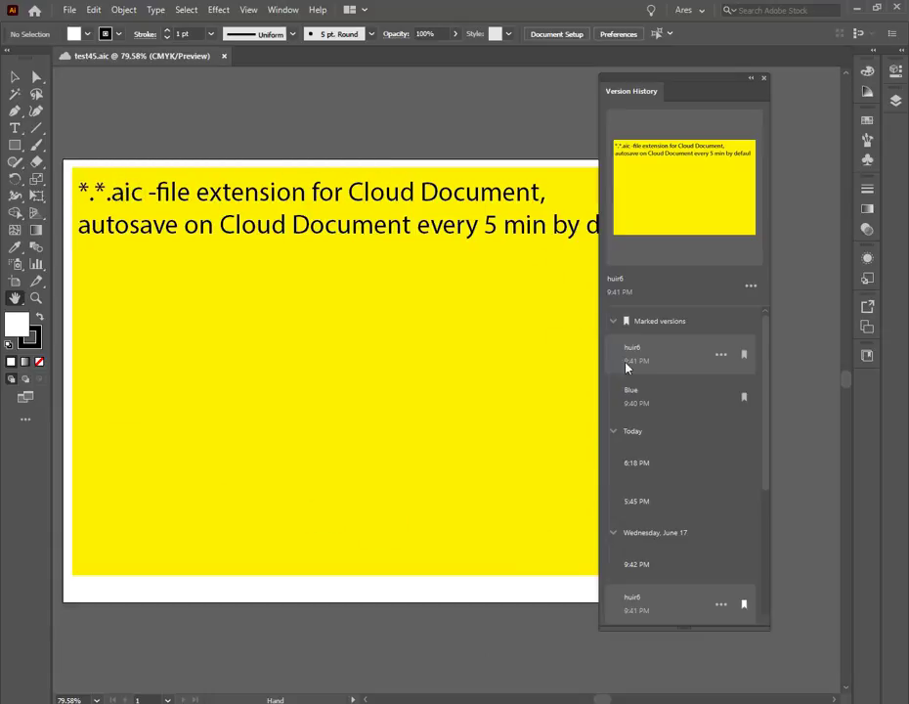
Step: Revert test45 to the Blue version and check the File menu's Version History entry
{"action": "left_click", "coordinate": [670, 398]}
{"action": "left_click", "coordinate": [721, 397]}
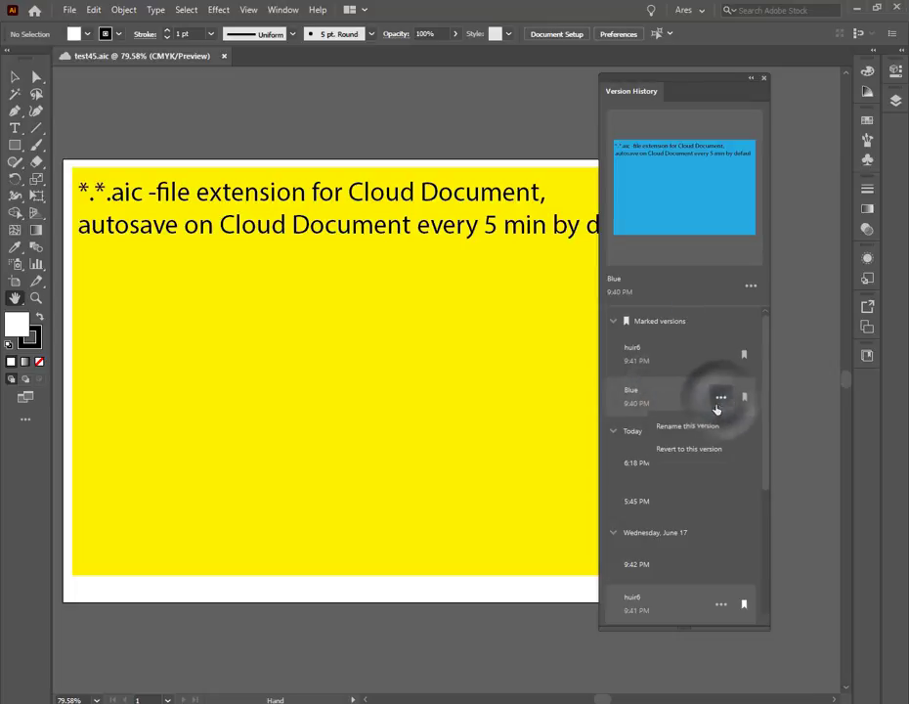
{"action": "left_click", "coordinate": [686, 449]}
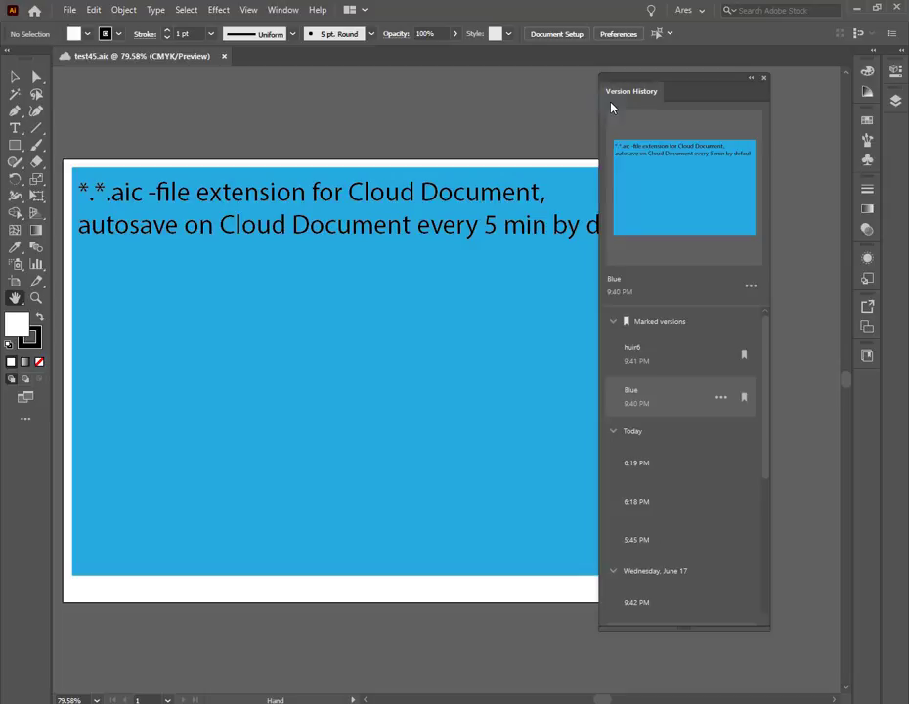
{"action": "left_click", "coordinate": [69, 10]}
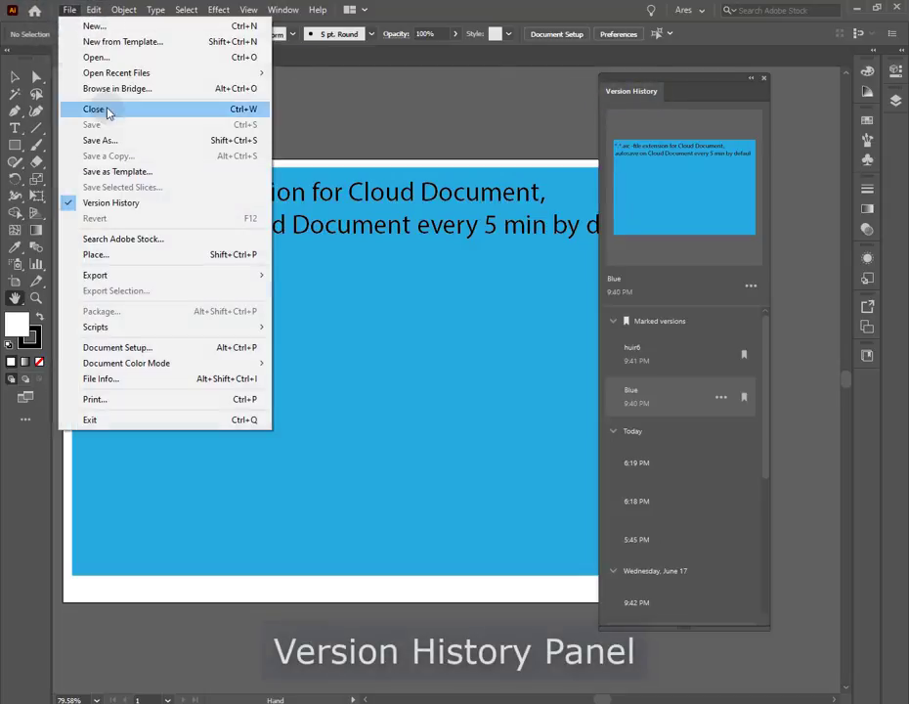
{"action": "left_click", "coordinate": [130, 204]}
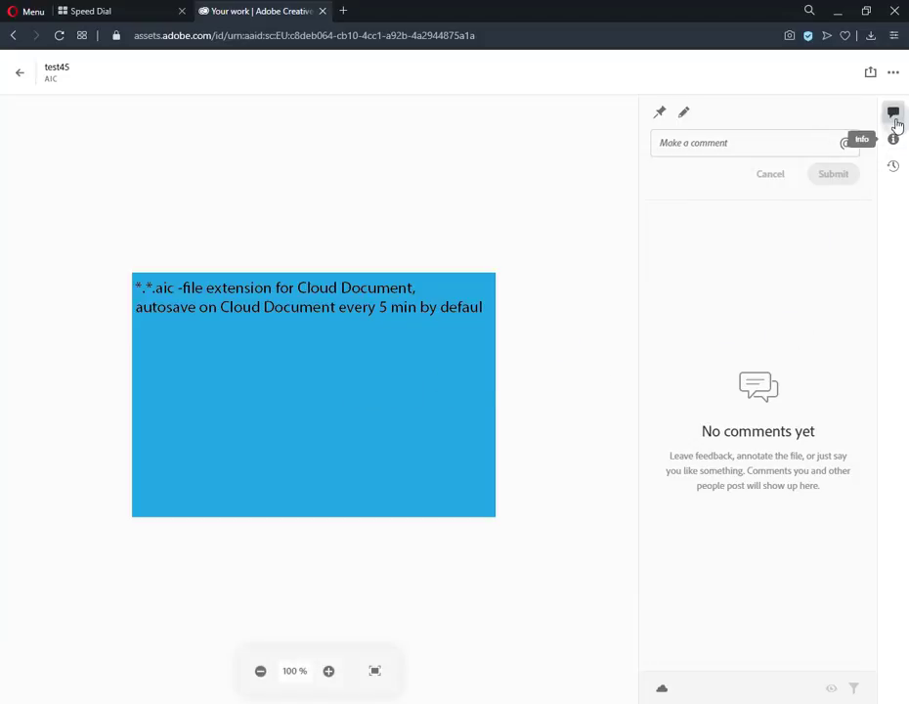
Step: Post the comment 'change color' on test45, then view its file info and version history
{"action": "left_click", "coordinate": [723, 142]}
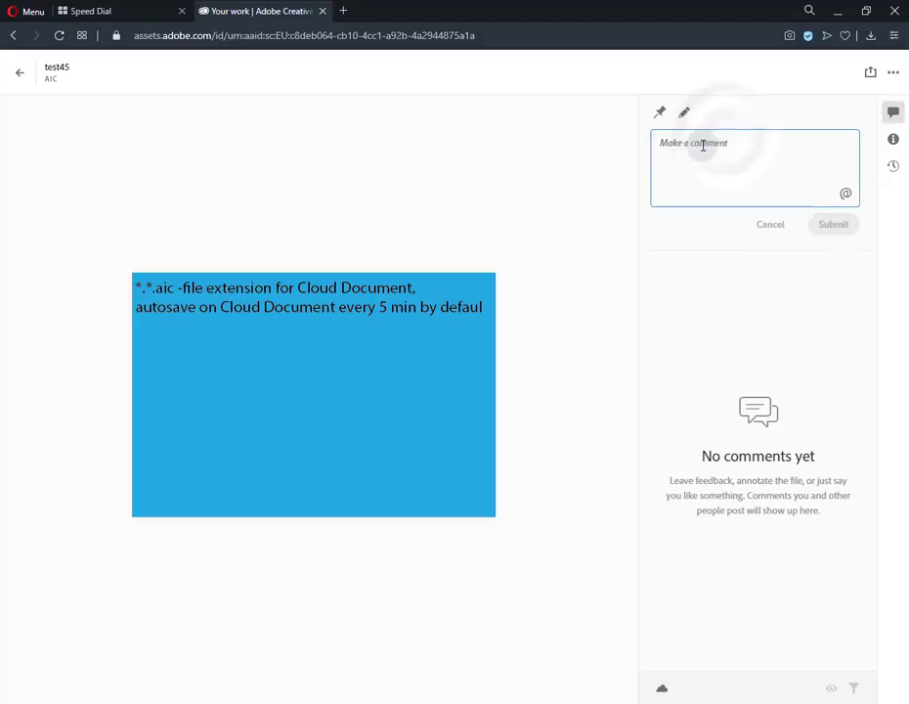
{"action": "left_click", "coordinate": [683, 112]}
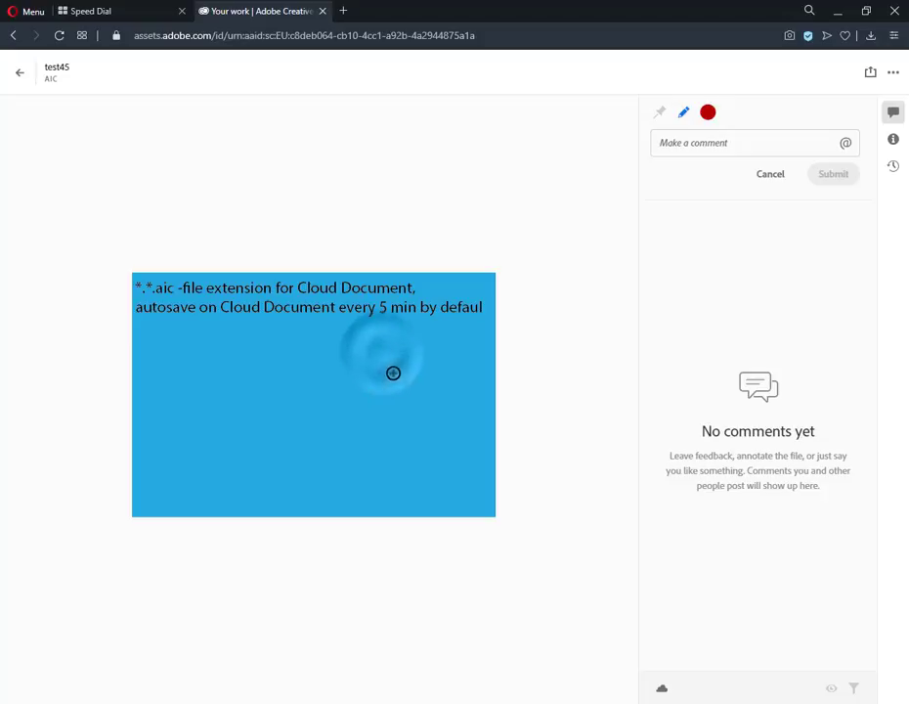
{"action": "left_click", "coordinate": [708, 112]}
{"action": "left_click", "coordinate": [391, 307]}
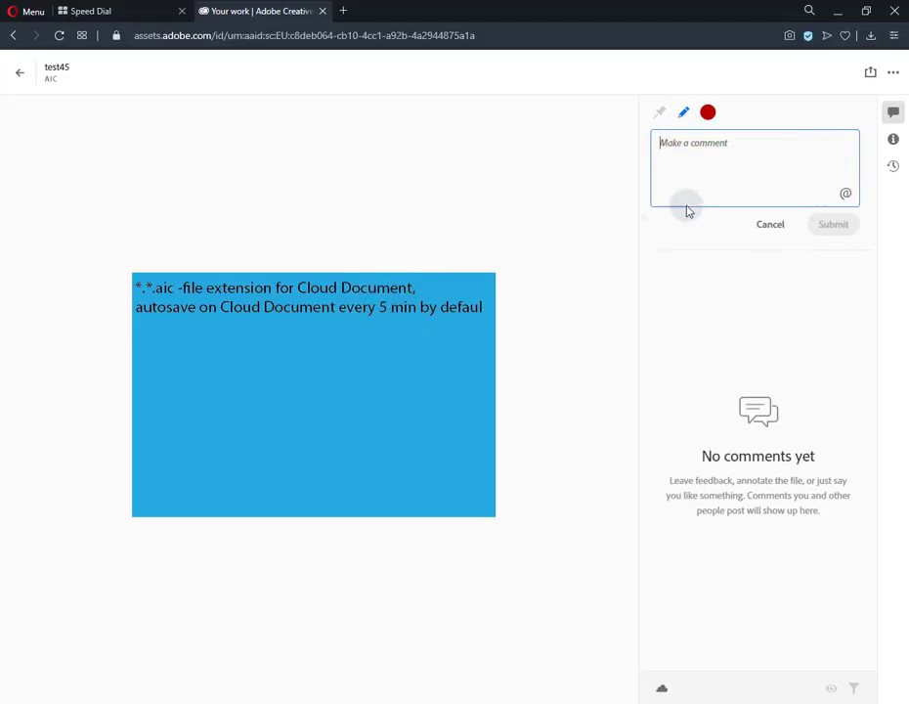
{"action": "left_click", "coordinate": [678, 148]}
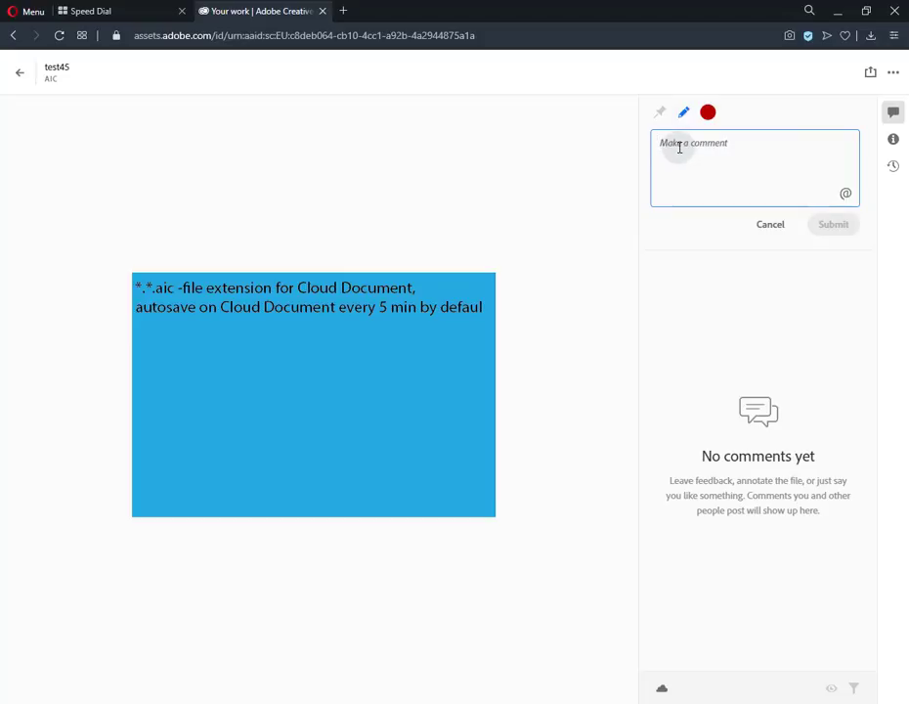
{"action": "type", "text": "change color"}
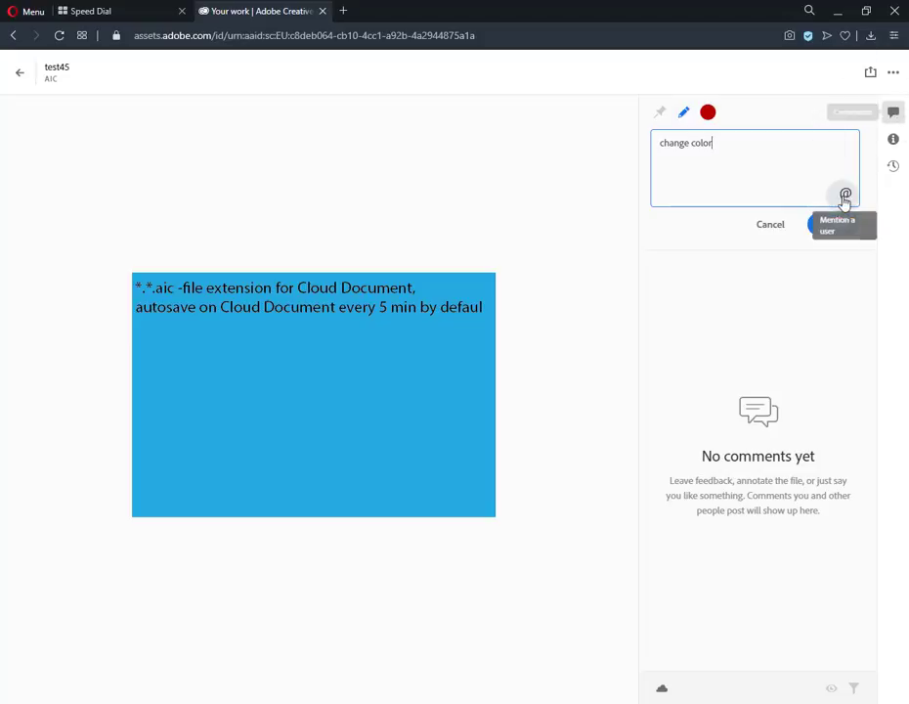
{"action": "left_click", "coordinate": [830, 221]}
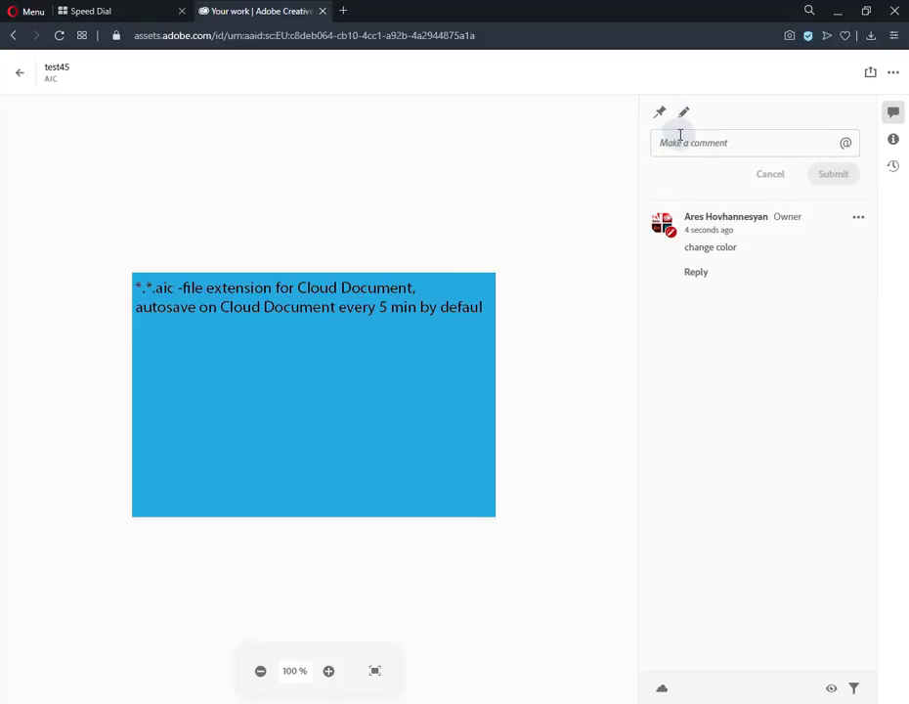
{"action": "left_click", "coordinate": [895, 142]}
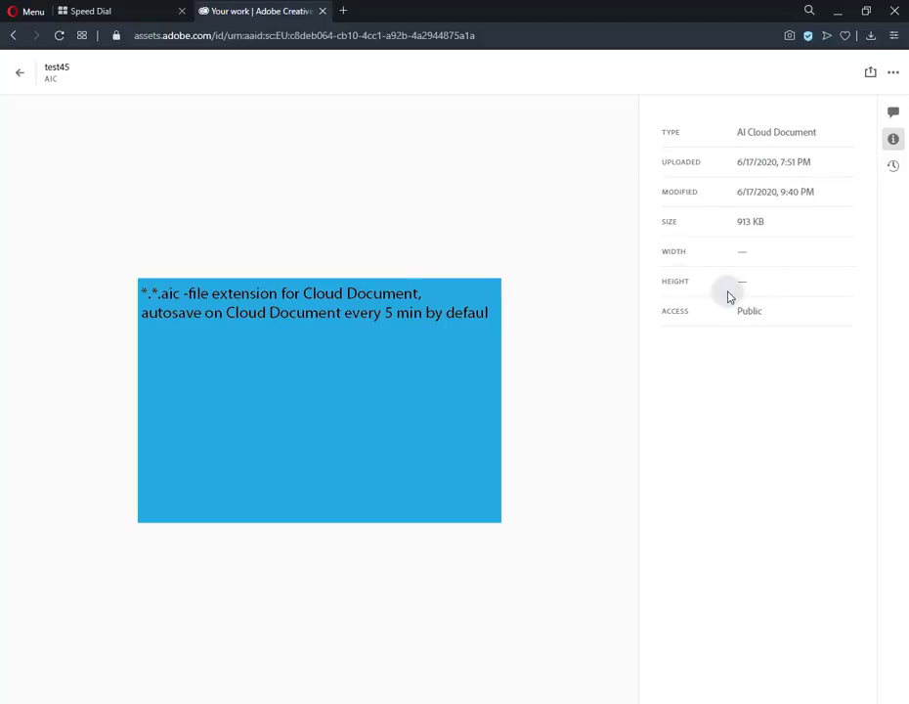
{"action": "left_click", "coordinate": [895, 167]}
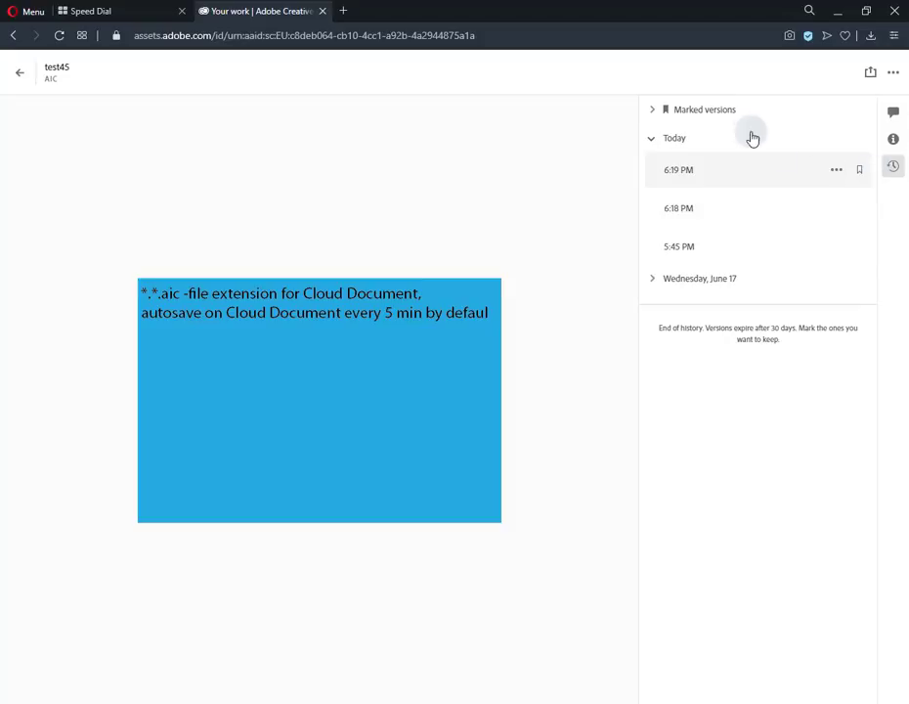
Step: Expand Wednesday, June 17 and revert test45 to its 6:18 PM version
{"action": "left_click", "coordinate": [652, 279]}
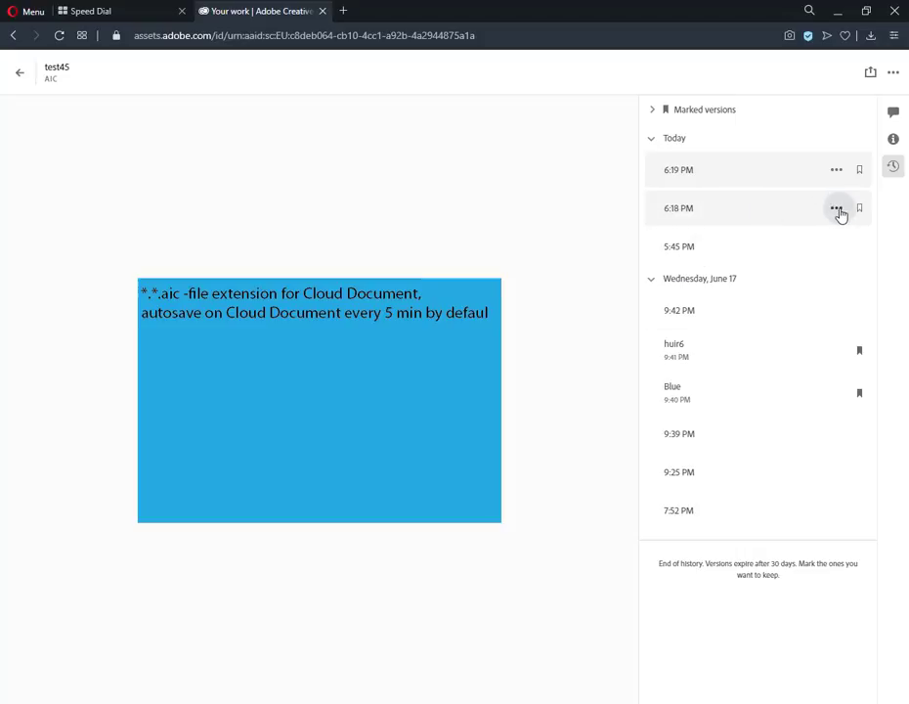
{"action": "left_click", "coordinate": [838, 210]}
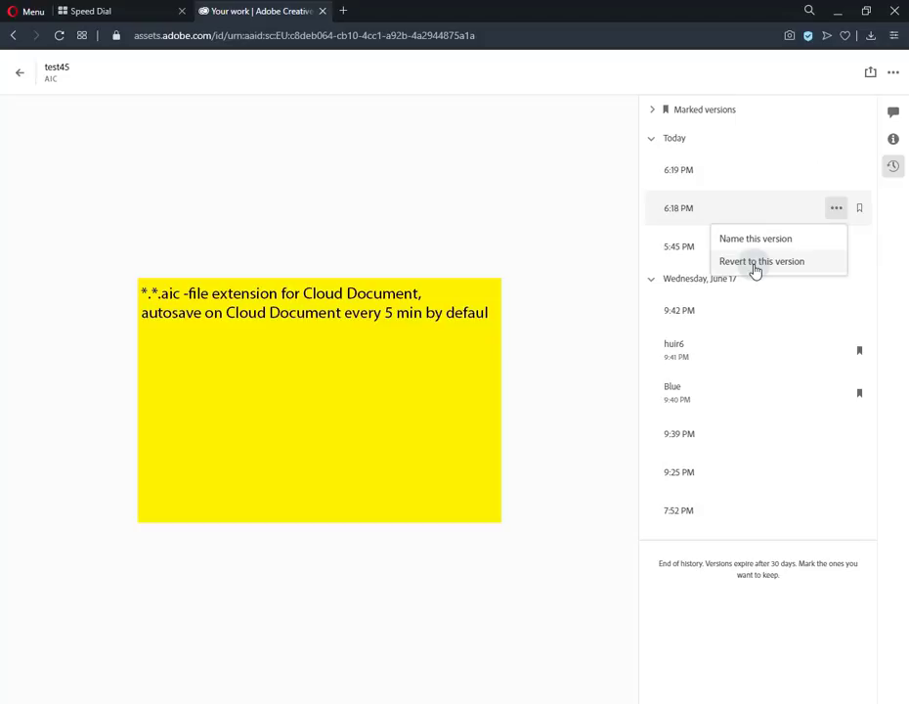
{"action": "left_click", "coordinate": [754, 265]}
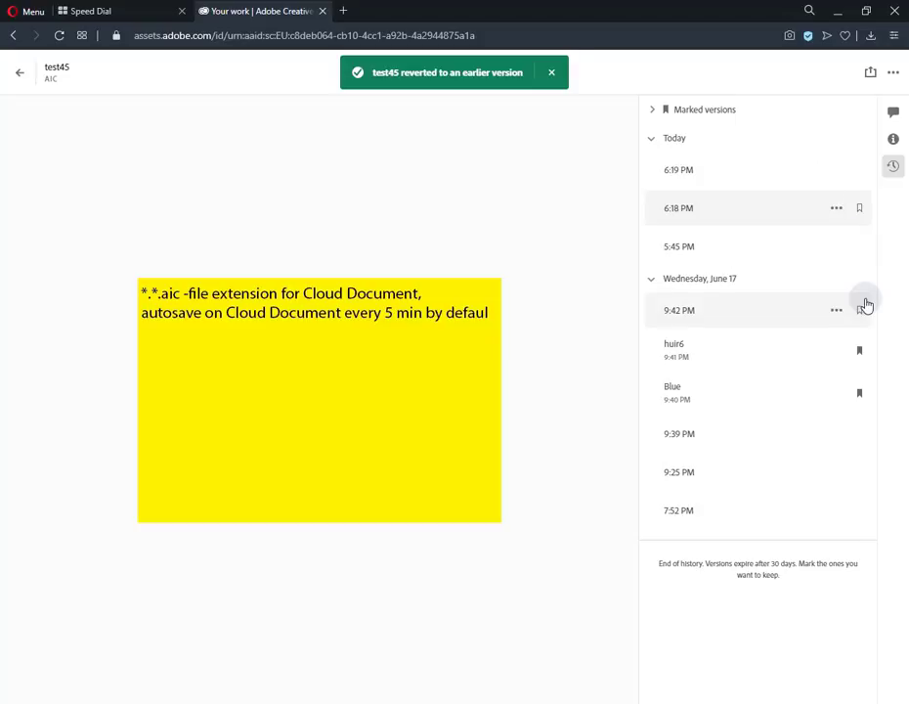
Step: Copy test45's share link from the Share link dialog and close the dialog
{"action": "left_click", "coordinate": [868, 74]}
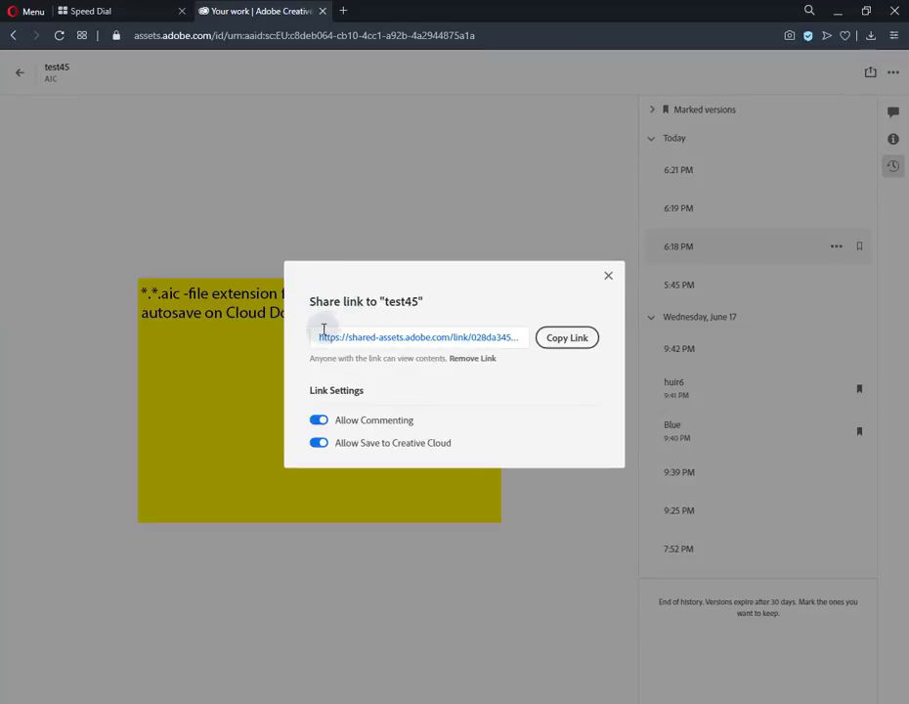
{"action": "left_click", "coordinate": [547, 350]}
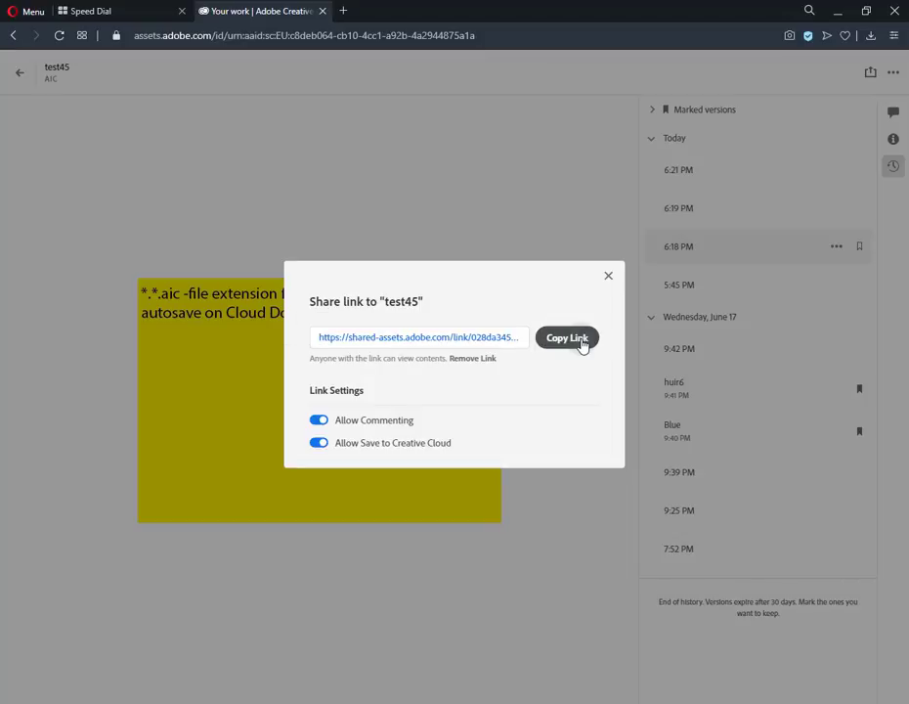
{"action": "left_click", "coordinate": [576, 344]}
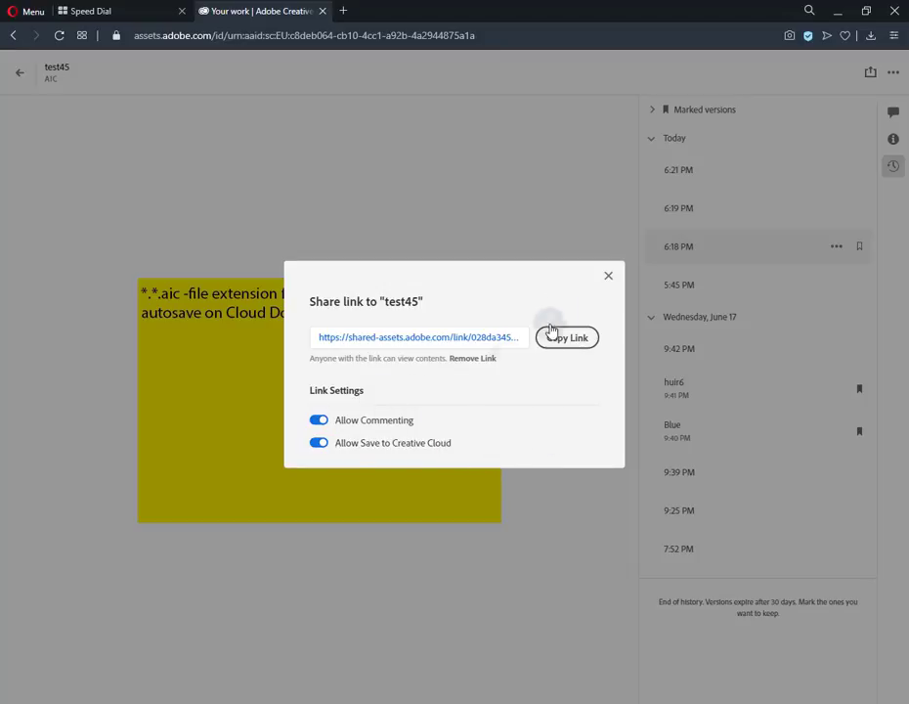
{"action": "left_click", "coordinate": [608, 275]}
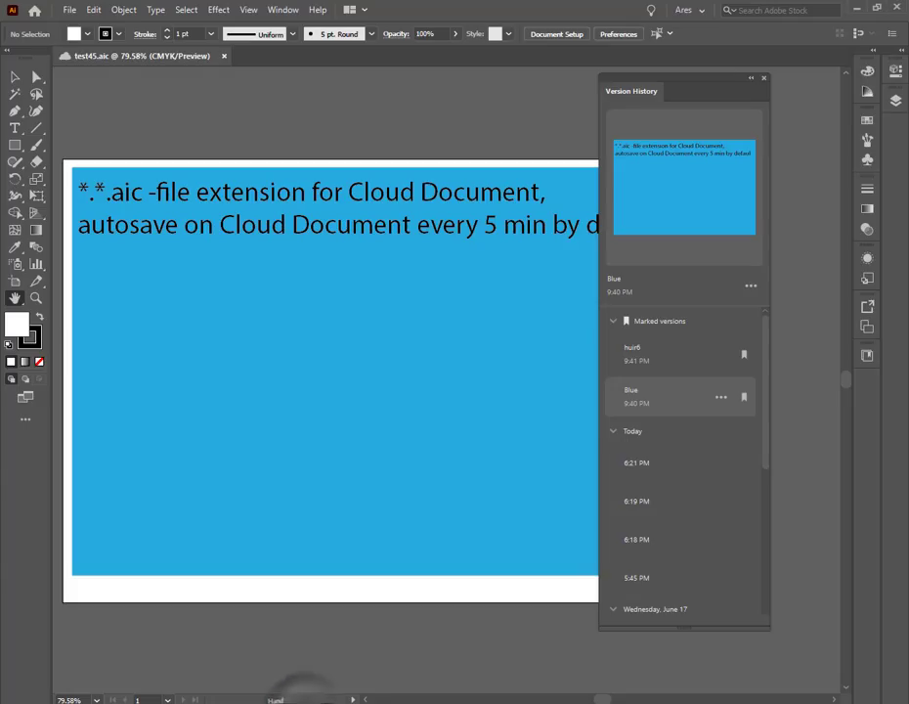
Step: Close Version History and go to the Home screen's Ai CC Files cloud documents
{"action": "left_click", "coordinate": [764, 80]}
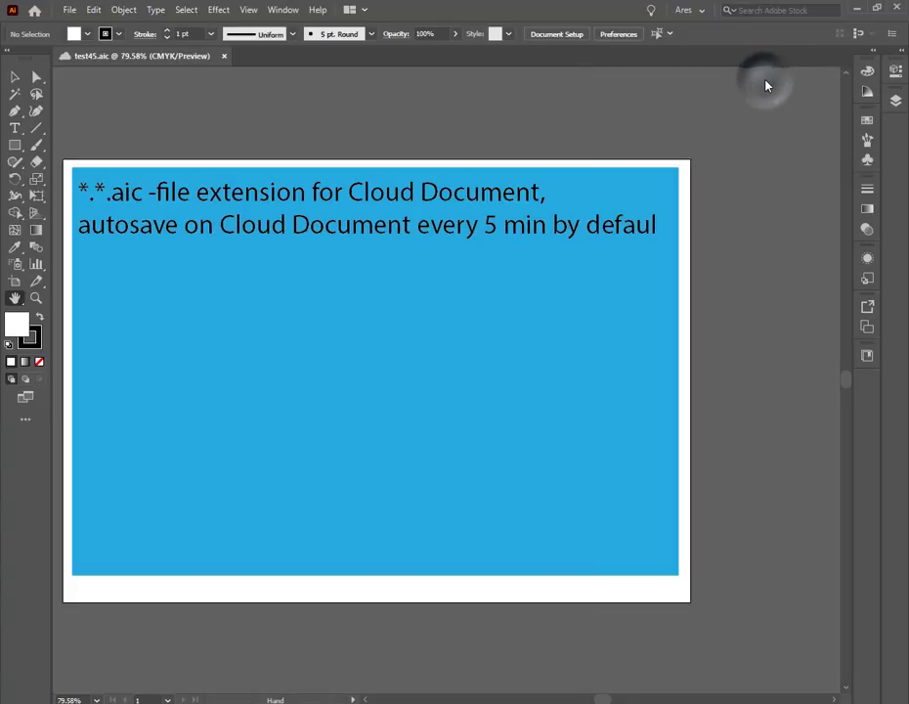
{"action": "left_click", "coordinate": [33, 12]}
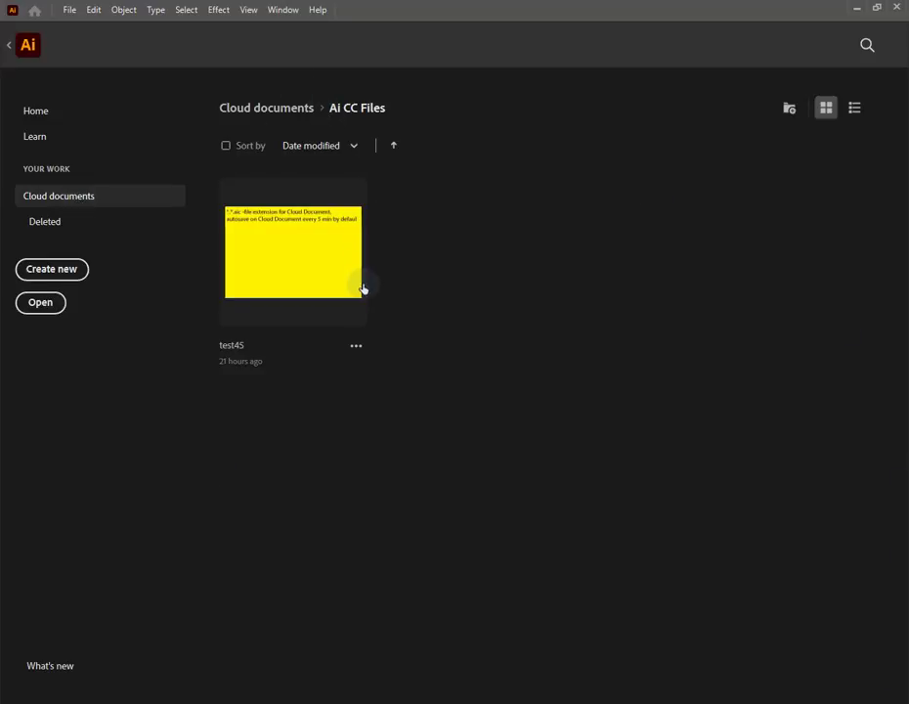
{"action": "mouse_move", "coordinate": [293, 252]}
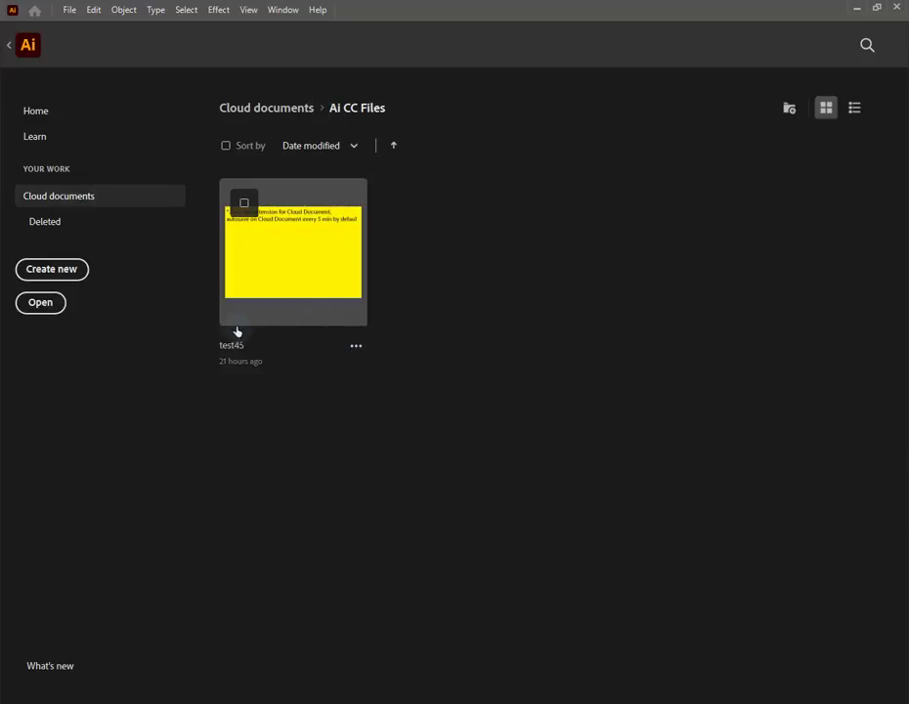
Step: Create a new cloud folder 'Folder 2' from test45's Move to dialog
{"action": "left_click", "coordinate": [356, 348]}
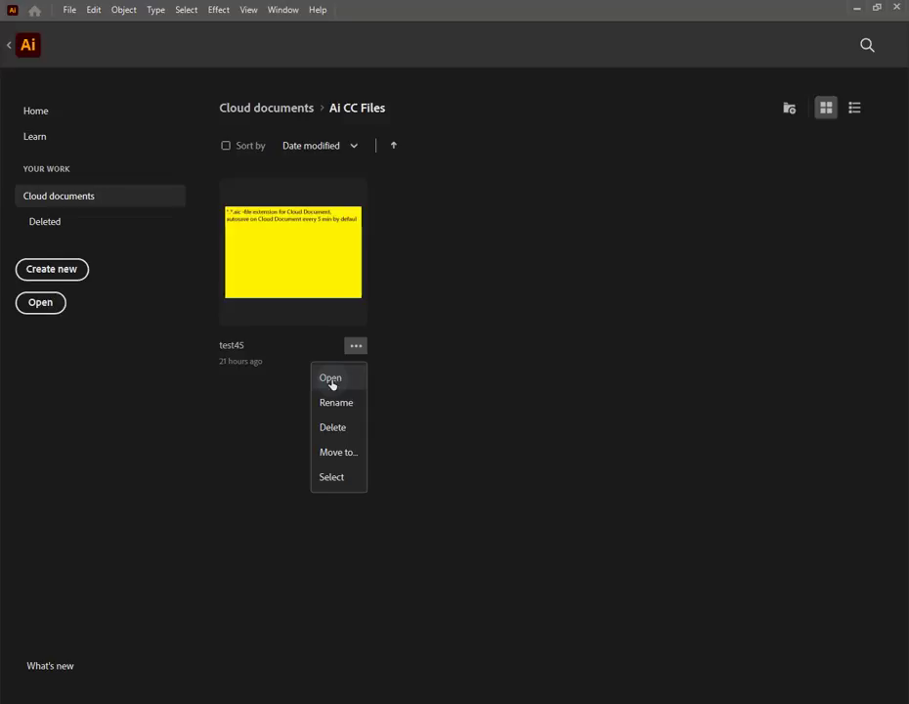
{"action": "left_click", "coordinate": [343, 460]}
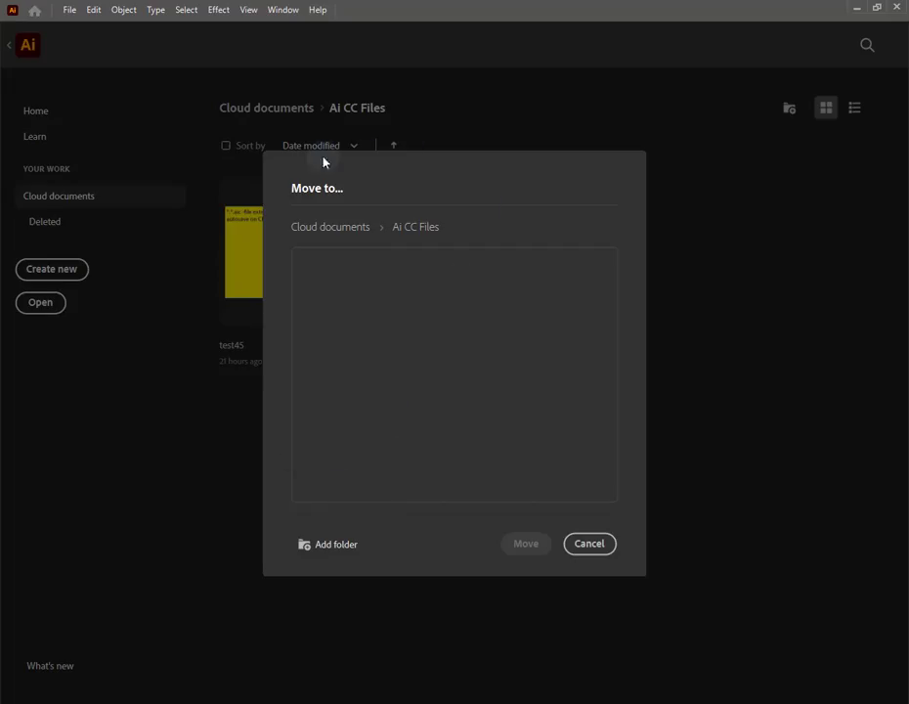
{"action": "left_click", "coordinate": [336, 544]}
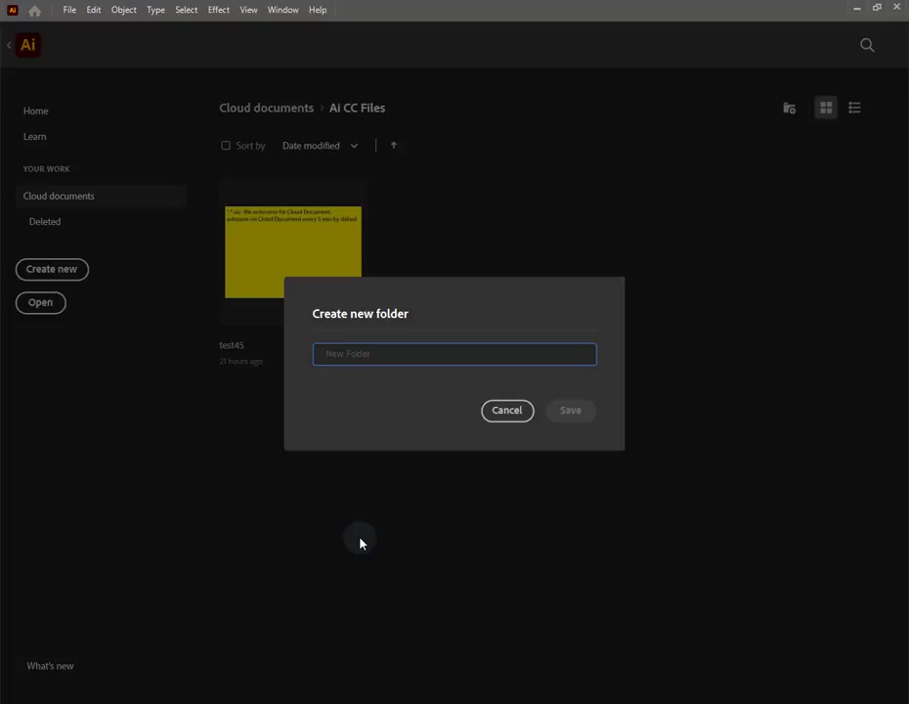
{"action": "type", "text": "F"}
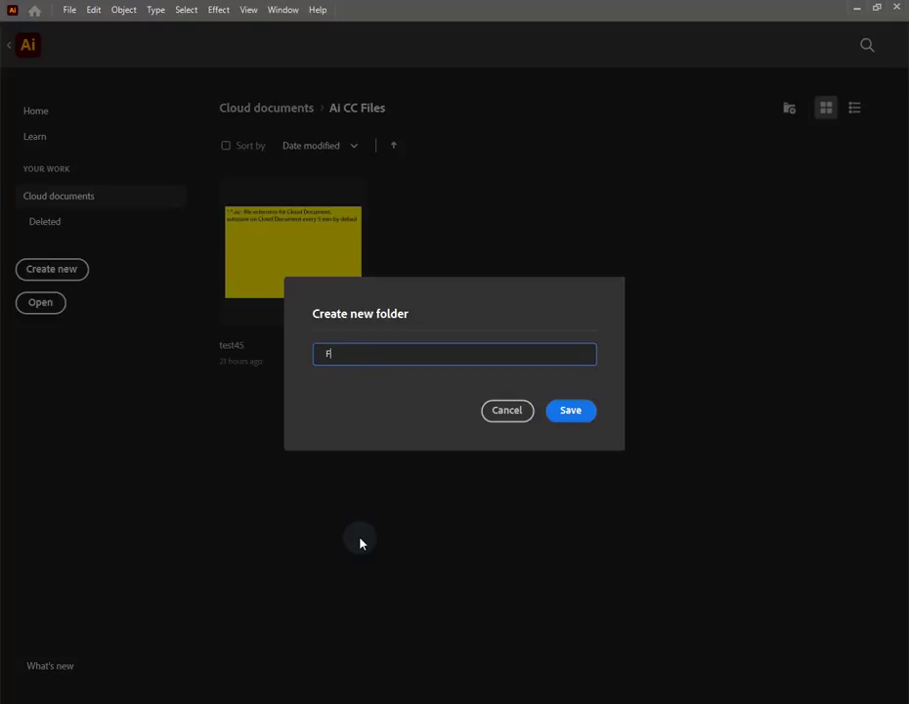
{"action": "type", "text": "older 2"}
{"action": "key", "text": "Return"}
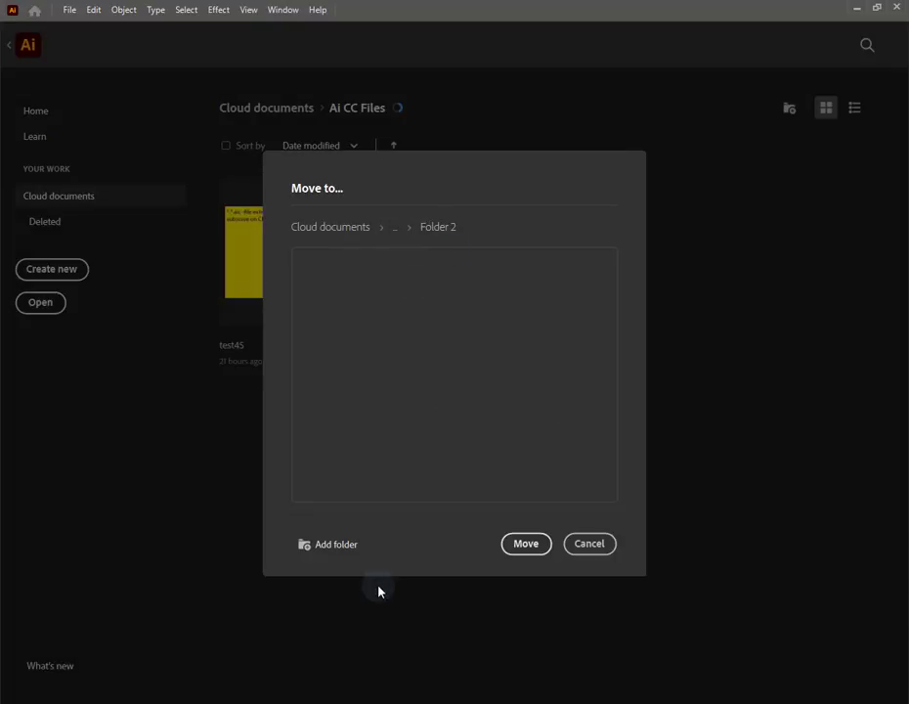
{"action": "left_click", "coordinate": [532, 545]}
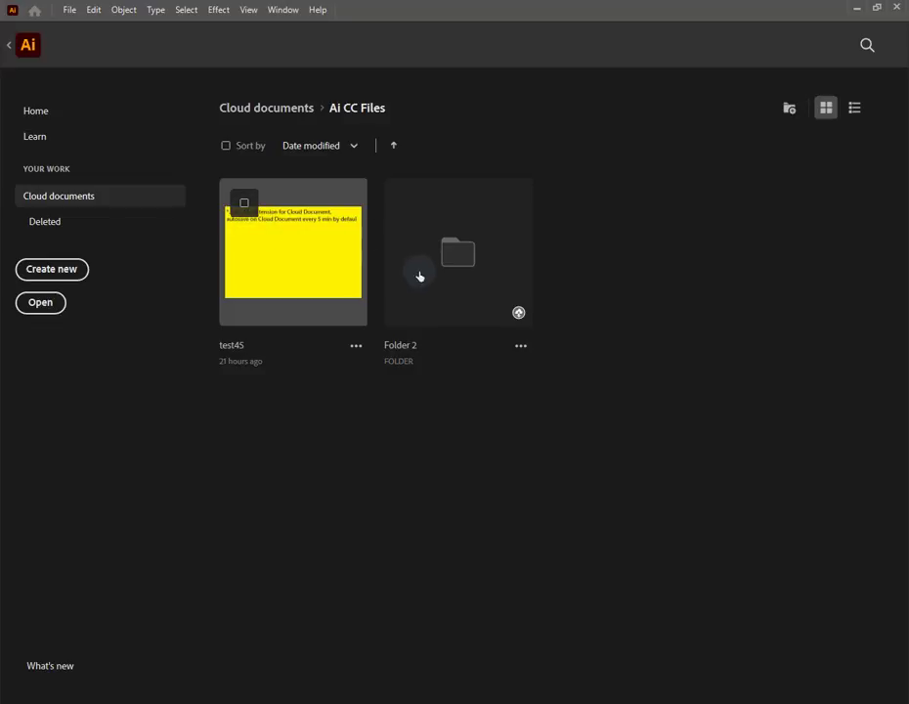
Step: Try moving the test45 document into Folder 2
{"action": "left_click", "coordinate": [244, 206]}
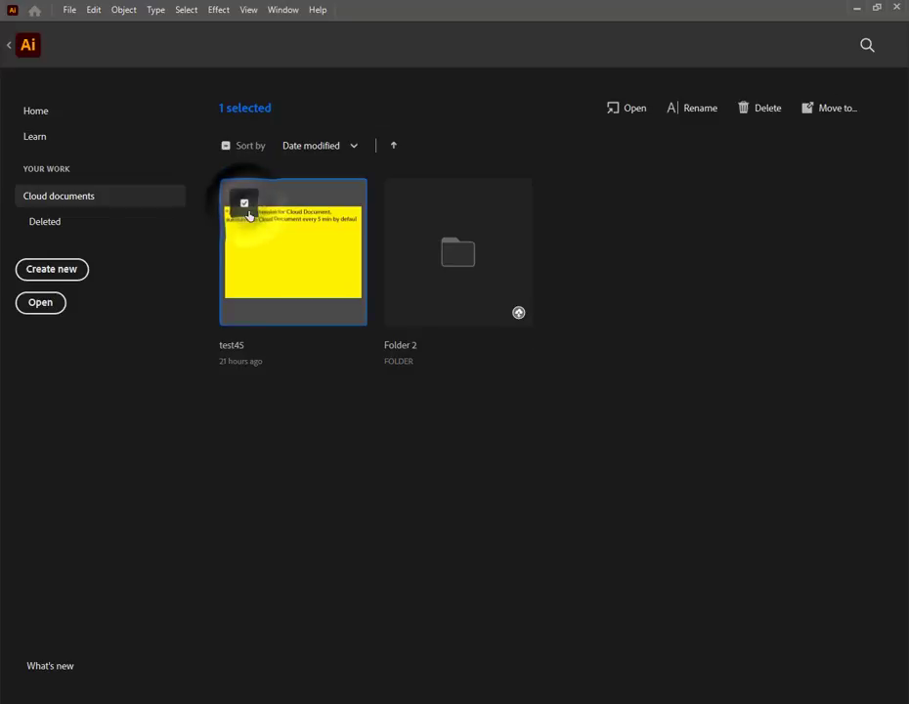
{"action": "left_click", "coordinate": [828, 111]}
{"action": "left_click", "coordinate": [404, 279]}
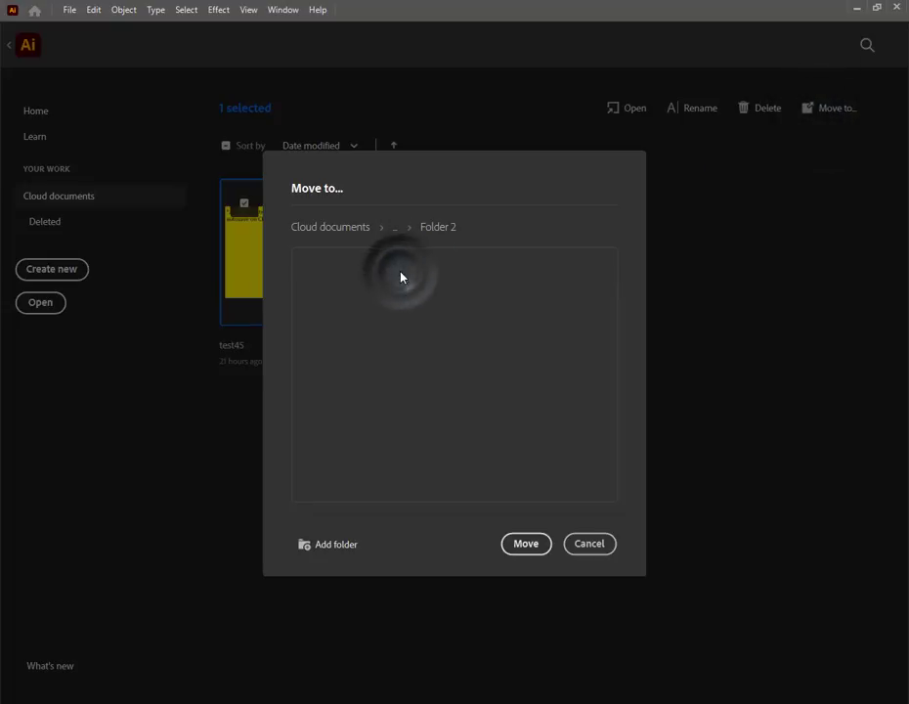
{"action": "left_click", "coordinate": [527, 543]}
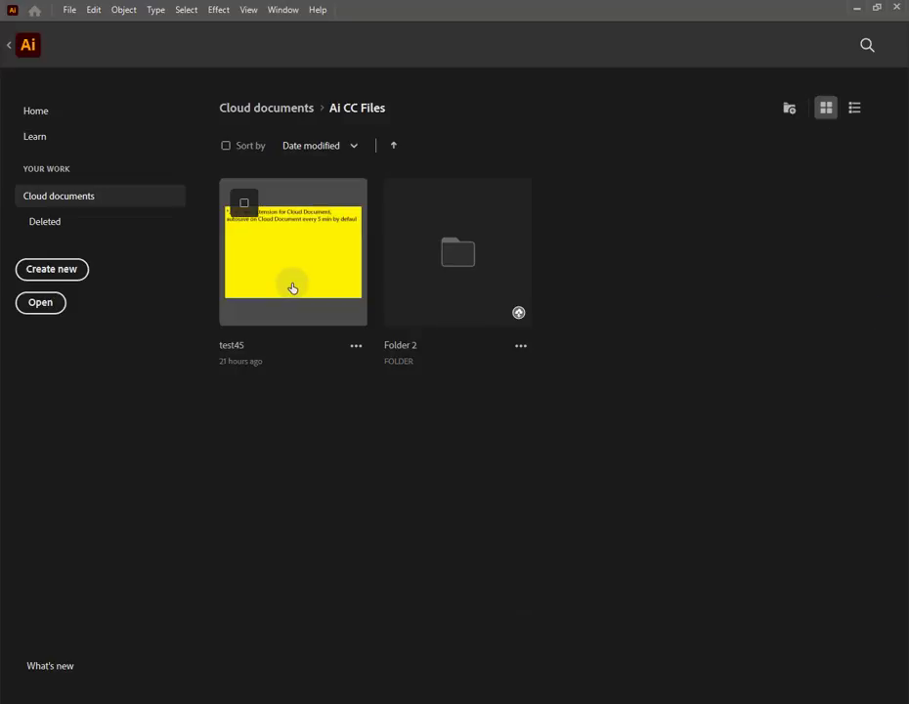
Step: Check Folder 2, return to Ai CC Files, and delete Folder 2
{"action": "left_click", "coordinate": [465, 253]}
{"action": "left_click", "coordinate": [263, 108]}
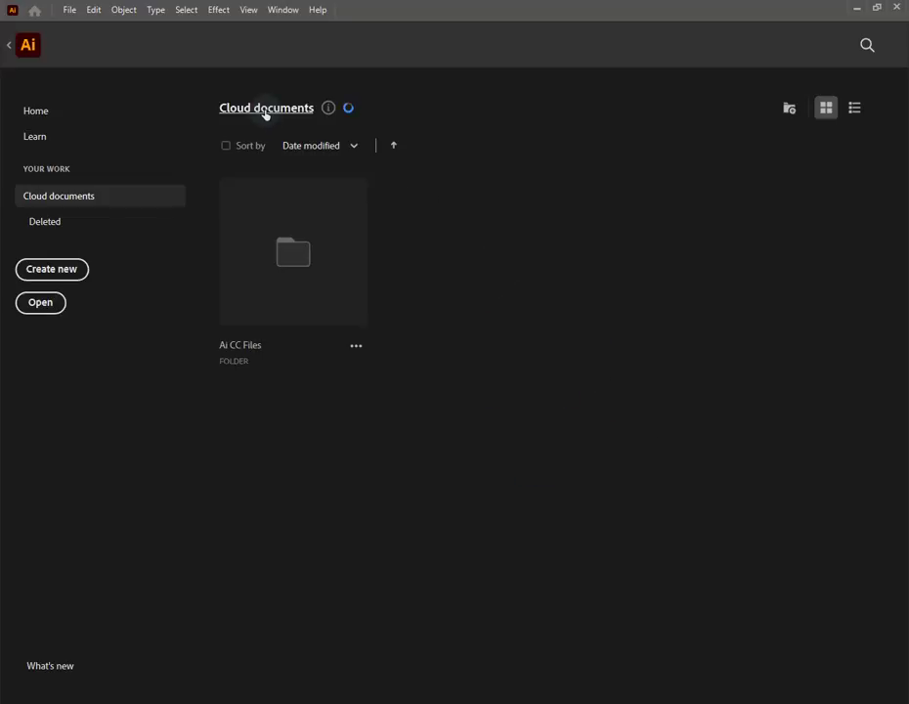
{"action": "left_click", "coordinate": [293, 251]}
{"action": "left_click", "coordinate": [409, 204]}
{"action": "mouse_move", "coordinate": [457, 252]}
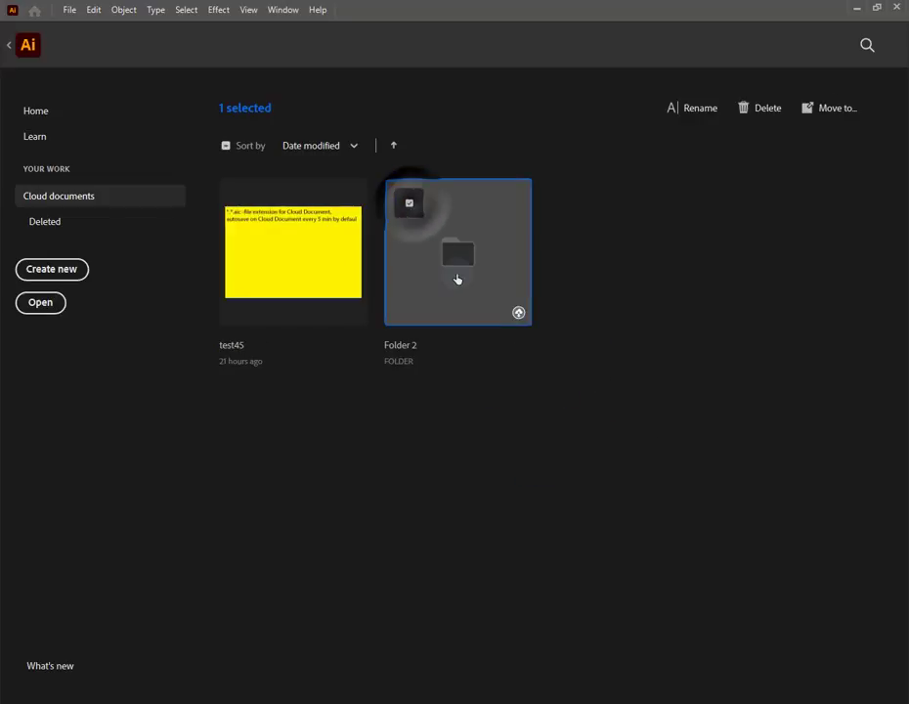
{"action": "left_click", "coordinate": [766, 109]}
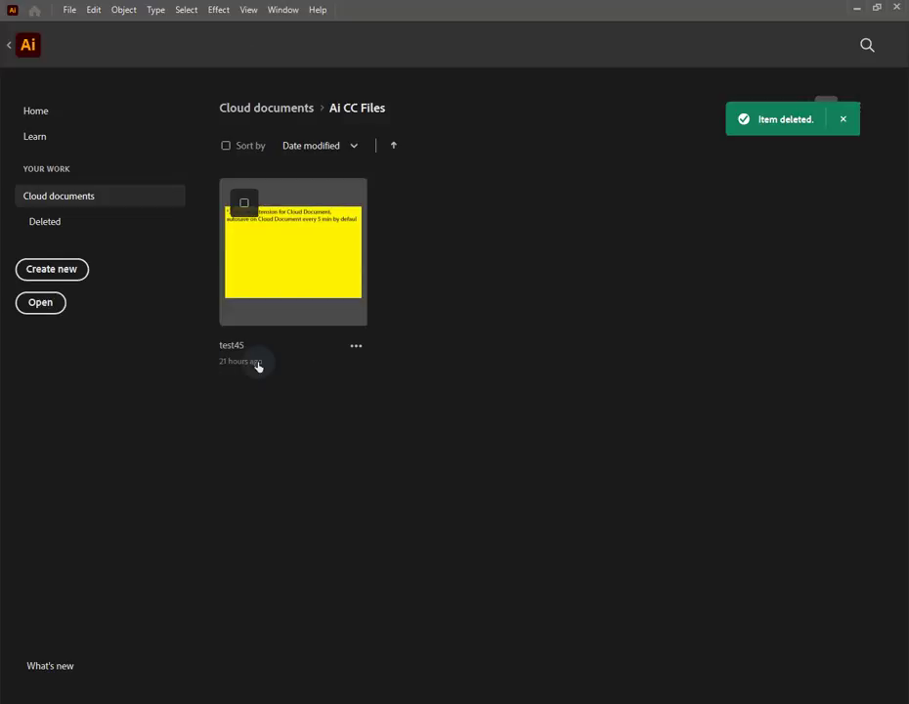
{"action": "left_click", "coordinate": [70, 11]}
Step: Create a new blank A4 document and save it to cloud documents as new.aic in Ai CC Files
{"action": "left_click", "coordinate": [90, 26]}
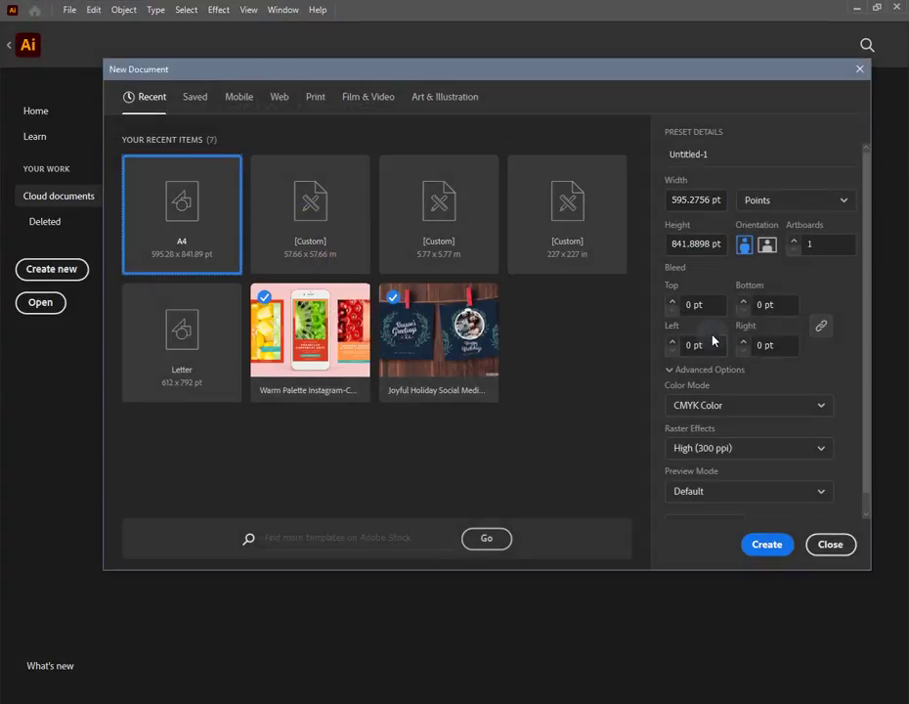
{"action": "left_click", "coordinate": [770, 545]}
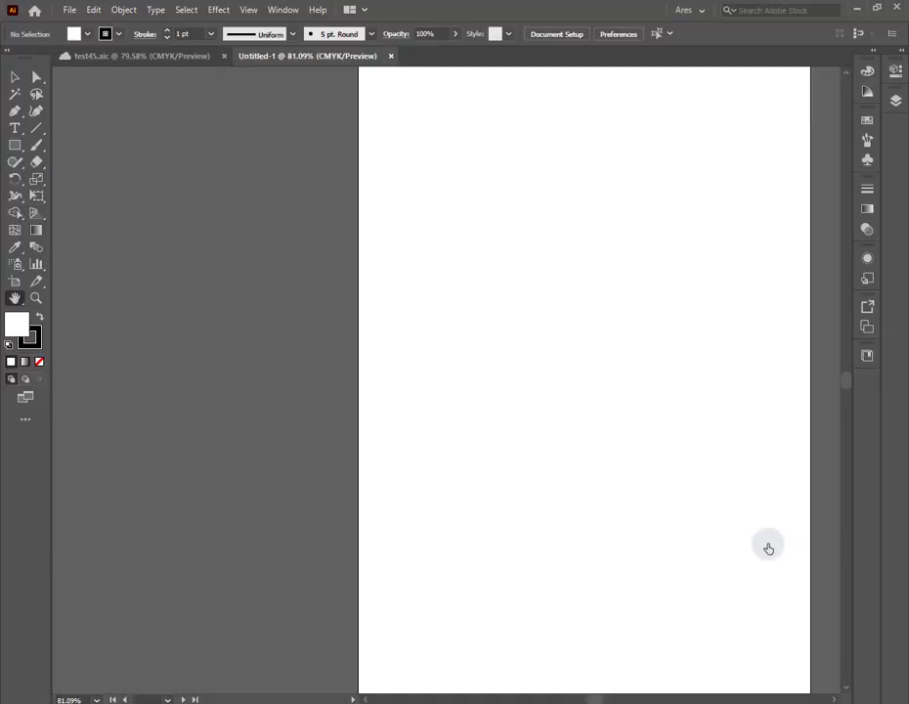
{"action": "left_click", "coordinate": [69, 10]}
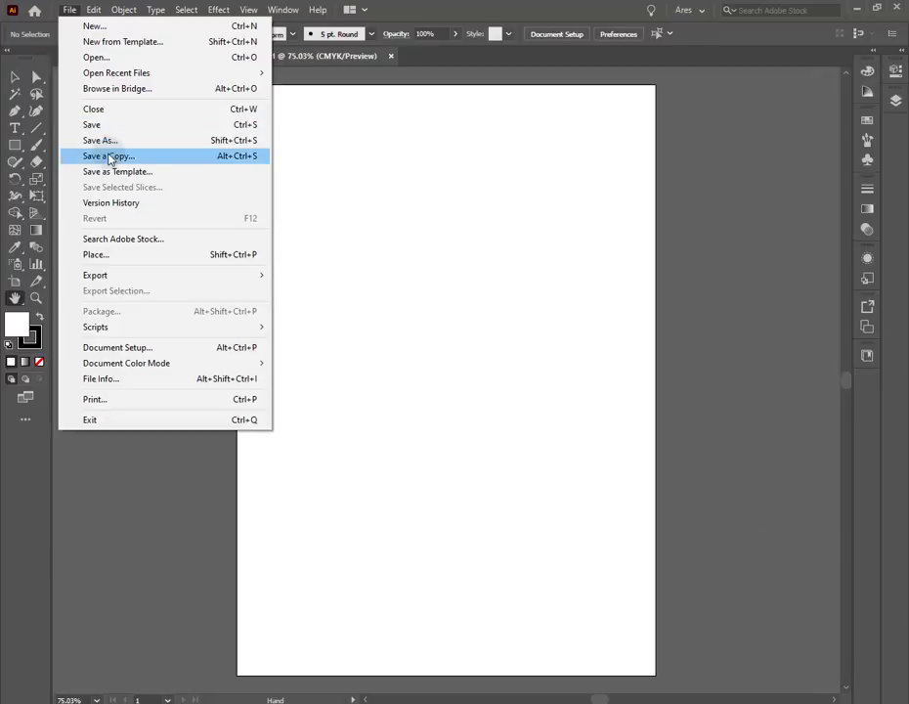
{"action": "left_click", "coordinate": [107, 144]}
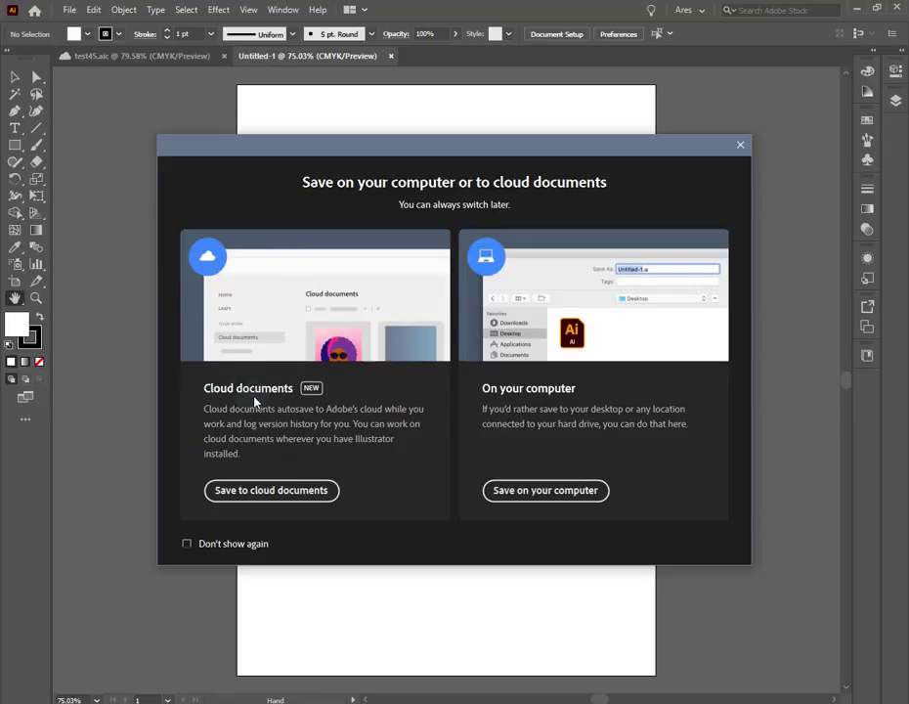
{"action": "left_click", "coordinate": [282, 499]}
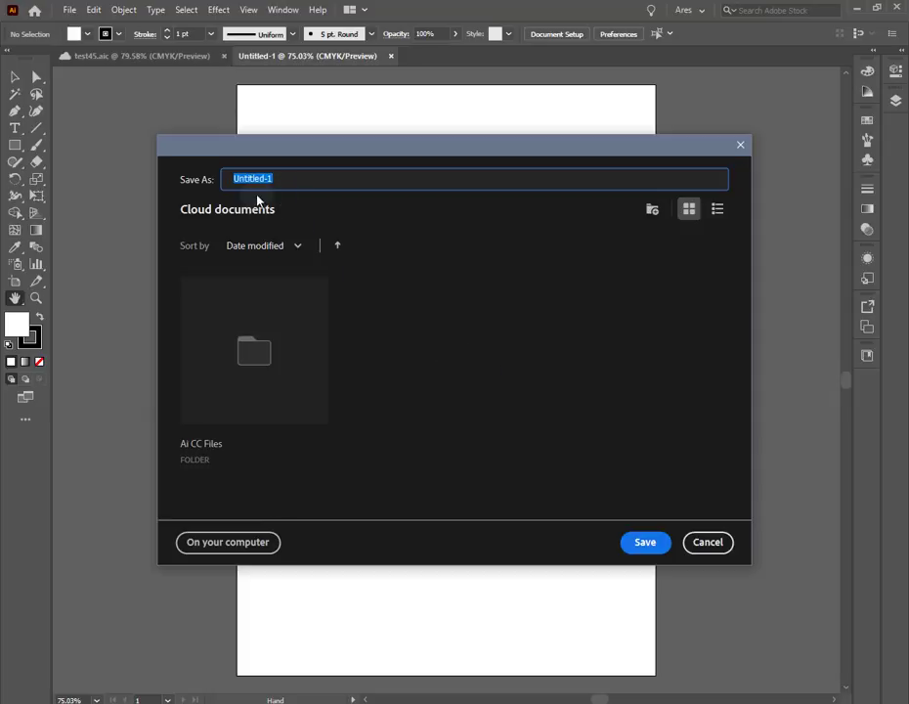
{"action": "type", "text": "new"}
{"action": "double_click", "coordinate": [243, 378]}
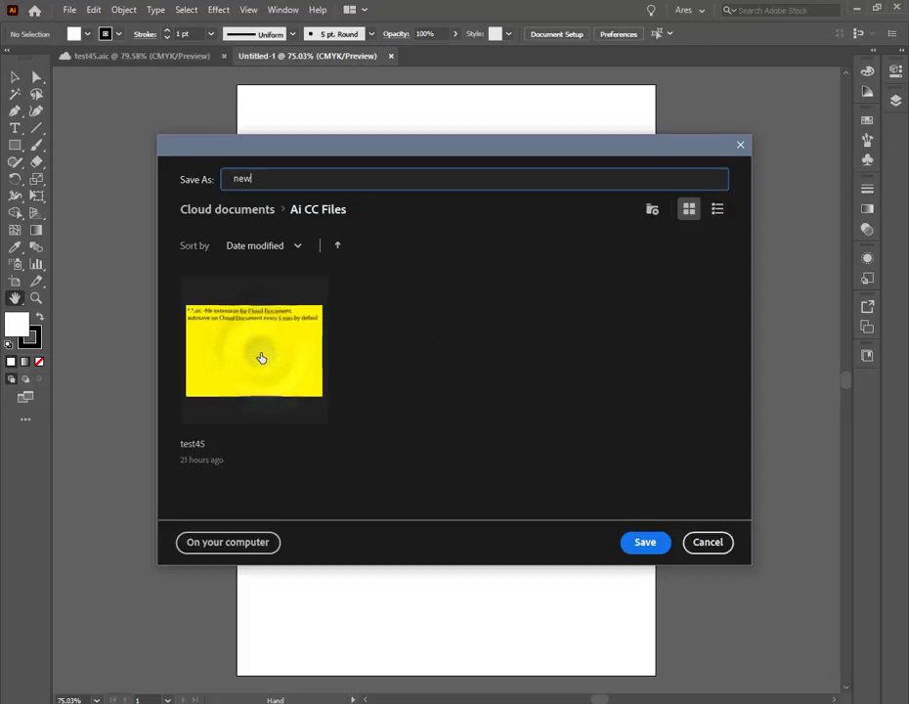
{"action": "left_click", "coordinate": [645, 543]}
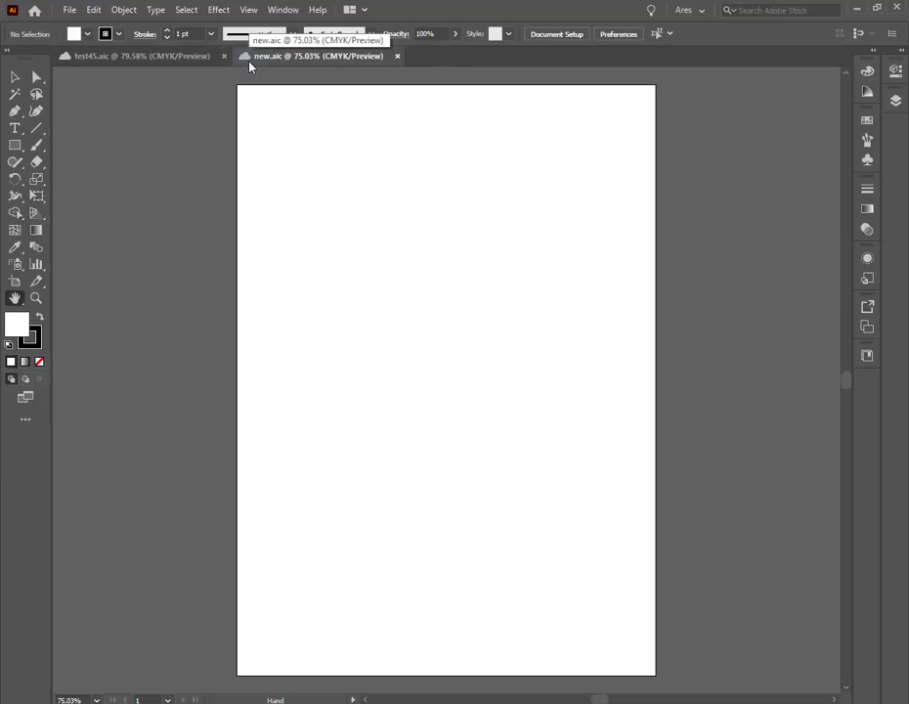
{"action": "left_click", "coordinate": [68, 10]}
{"action": "left_click", "coordinate": [123, 143]}
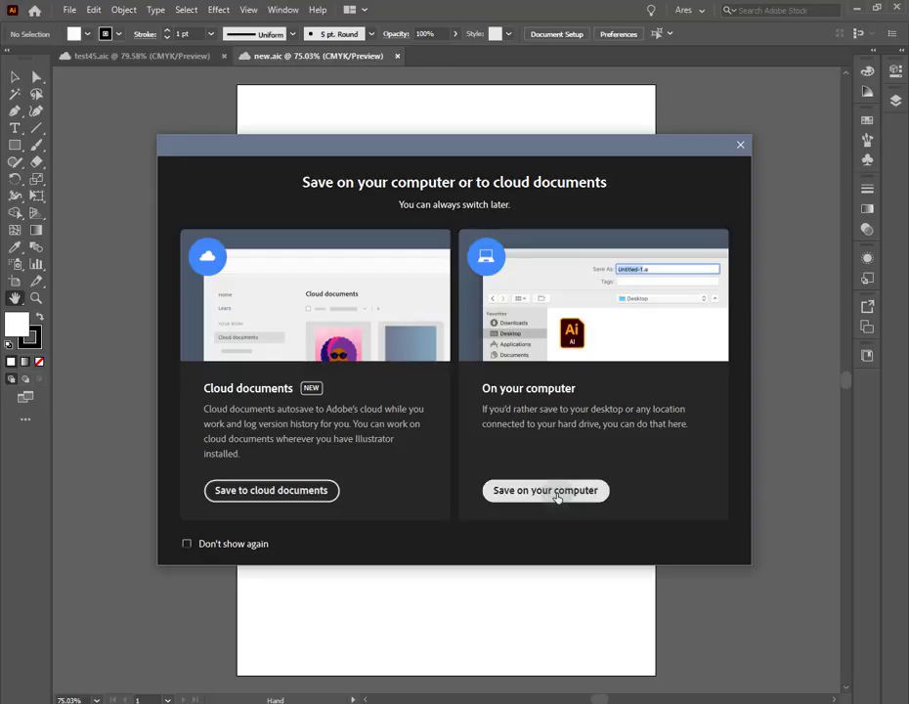
{"action": "left_click", "coordinate": [567, 494]}
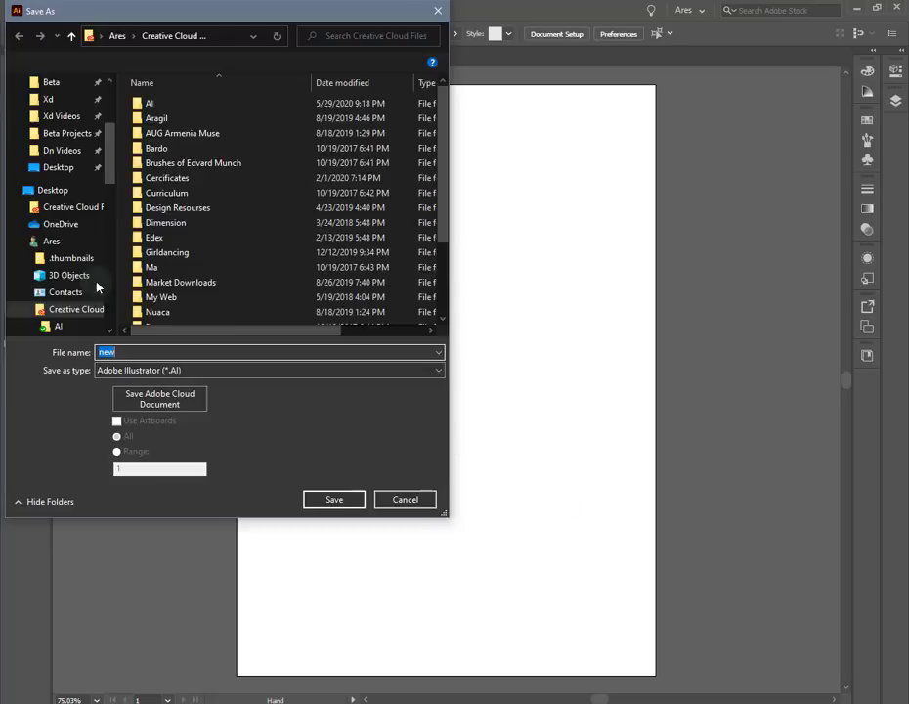
{"action": "scroll", "coordinate": [103, 196], "scroll_direction": "up", "scroll_amount": 1}
{"action": "scroll", "coordinate": [78, 107], "scroll_direction": "up", "scroll_amount": 3}
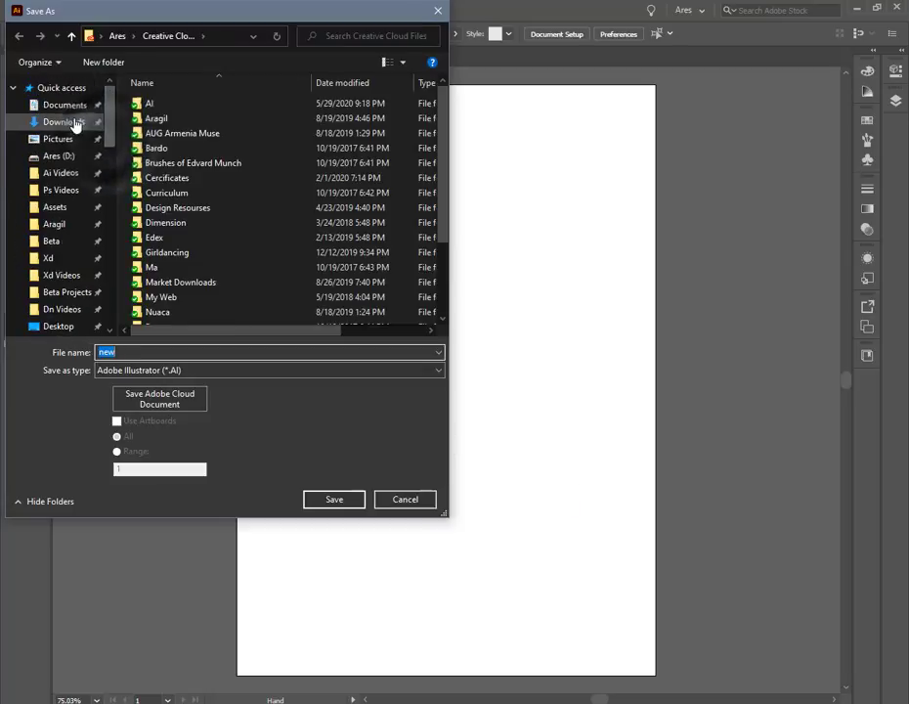
{"action": "scroll", "coordinate": [59, 195], "scroll_direction": "down", "scroll_amount": 5}
{"action": "scroll", "coordinate": [59, 196], "scroll_direction": "down", "scroll_amount": 5}
{"action": "left_click", "coordinate": [64, 321]}
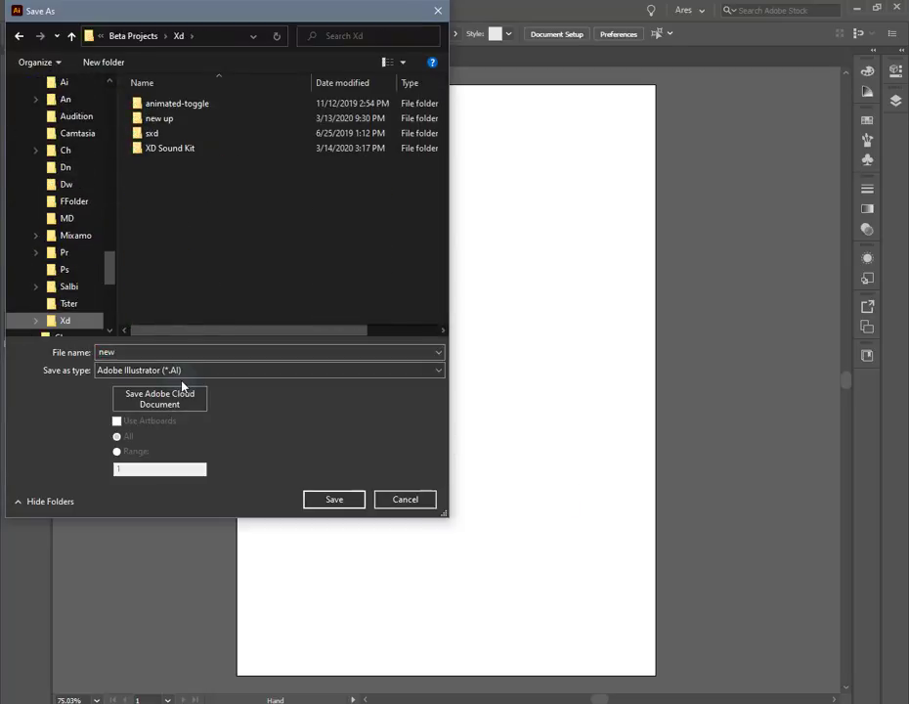
{"action": "left_click", "coordinate": [182, 389]}
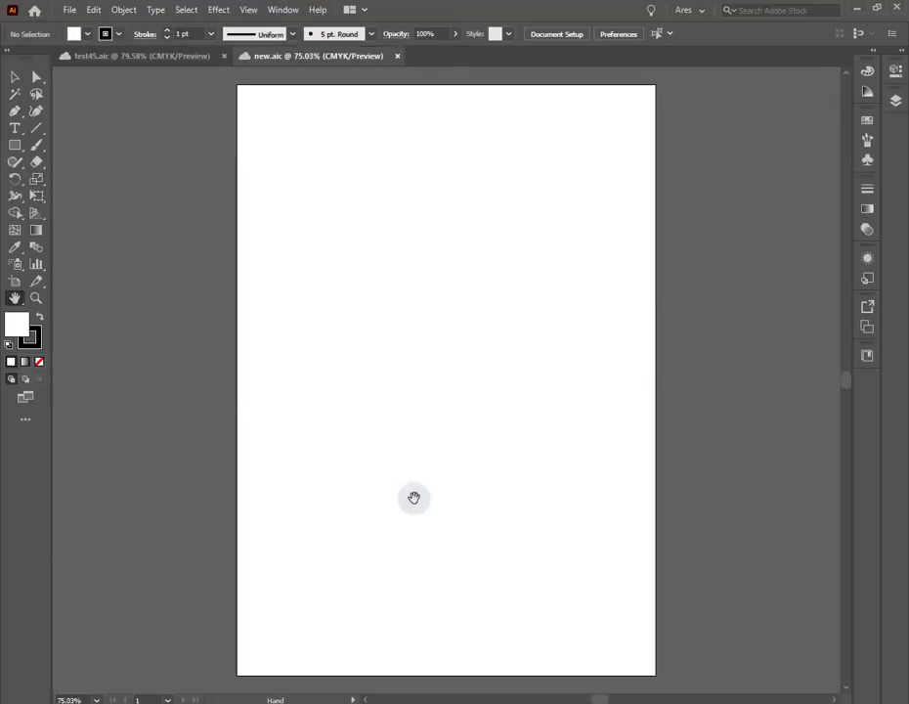
Step: Switch back to the test45.aic tab with its blue artboard
{"action": "left_click", "coordinate": [147, 56]}
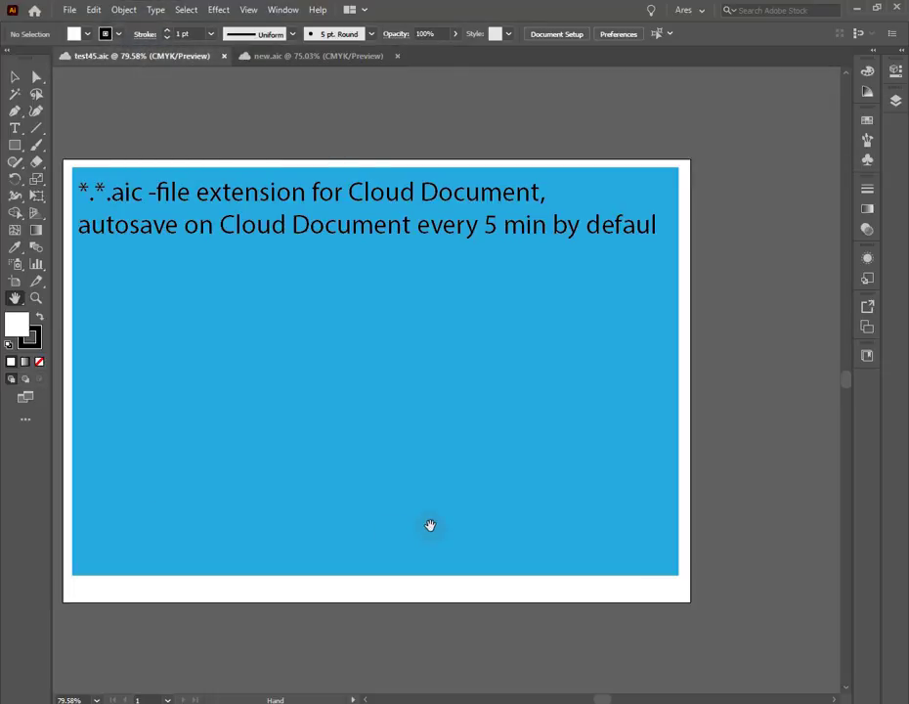